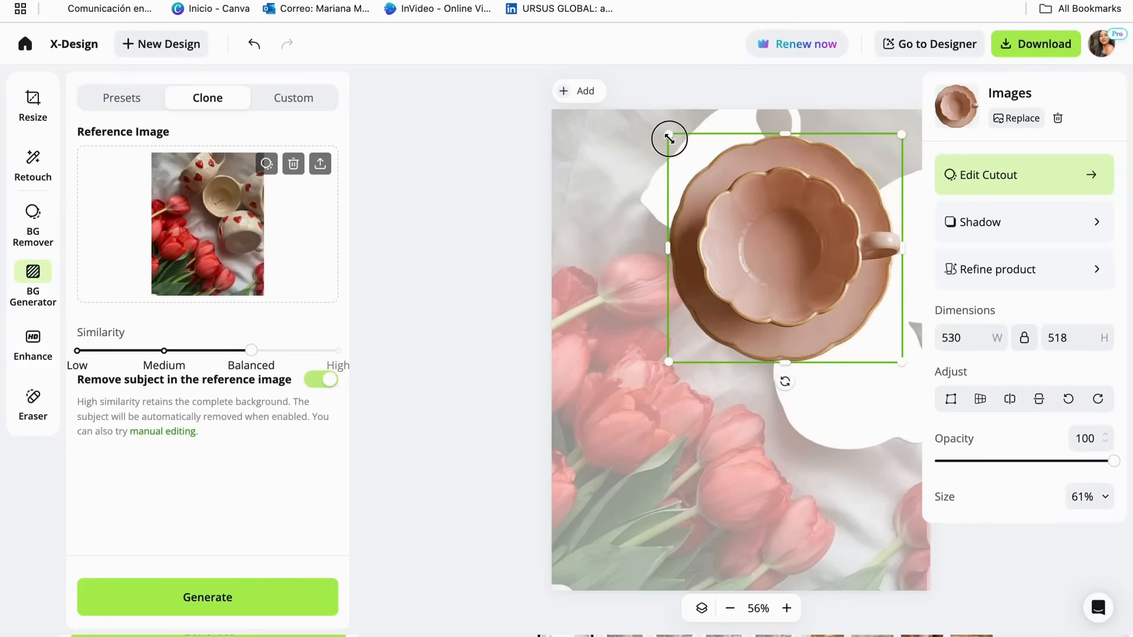
Resize the cup cutout to about 523 × 511, place it at the canvas's upper right beside the tulips, and generate the cloned background
{"action": "left_click_drag", "start_coordinate": [736, 210], "coordinate": [719, 189]}
{"action": "left_click_drag", "start_coordinate": [685, 147], "coordinate": [666, 129]}
{"action": "left_click_drag", "start_coordinate": [745, 210], "coordinate": [795, 256]}
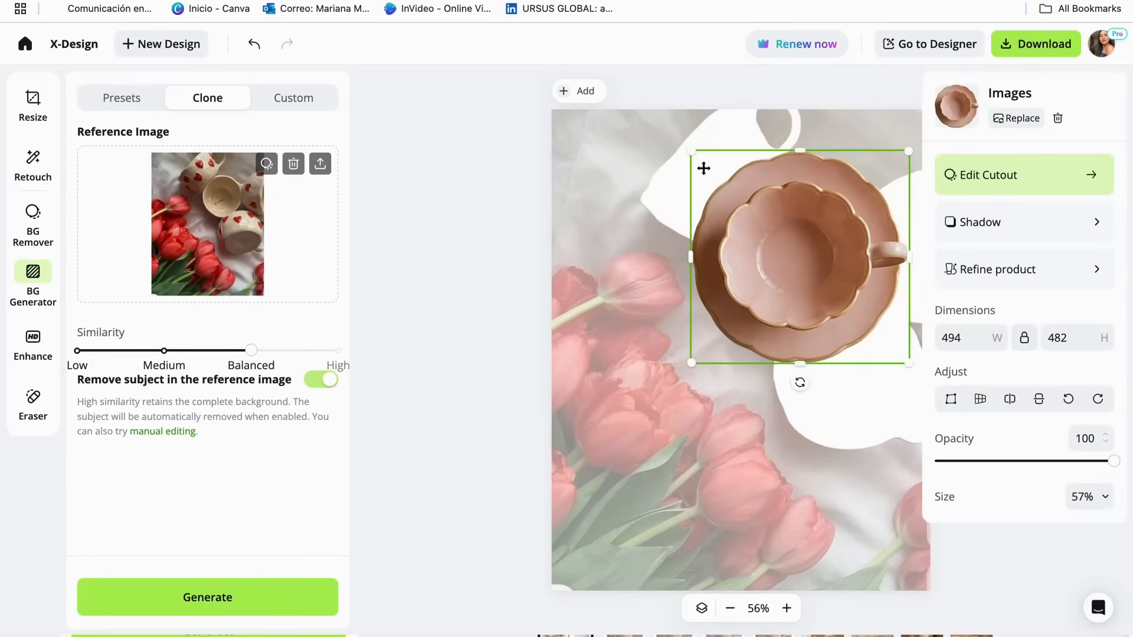
{"action": "left_click_drag", "start_coordinate": [691, 154], "coordinate": [682, 142]}
{"action": "mouse_move", "coordinate": [794, 260]}
{"action": "left_mouse_down"}
{"action": "mouse_move", "coordinate": [820, 283]}
{"action": "mouse_move", "coordinate": [797, 280]}
{"action": "left_mouse_up"}
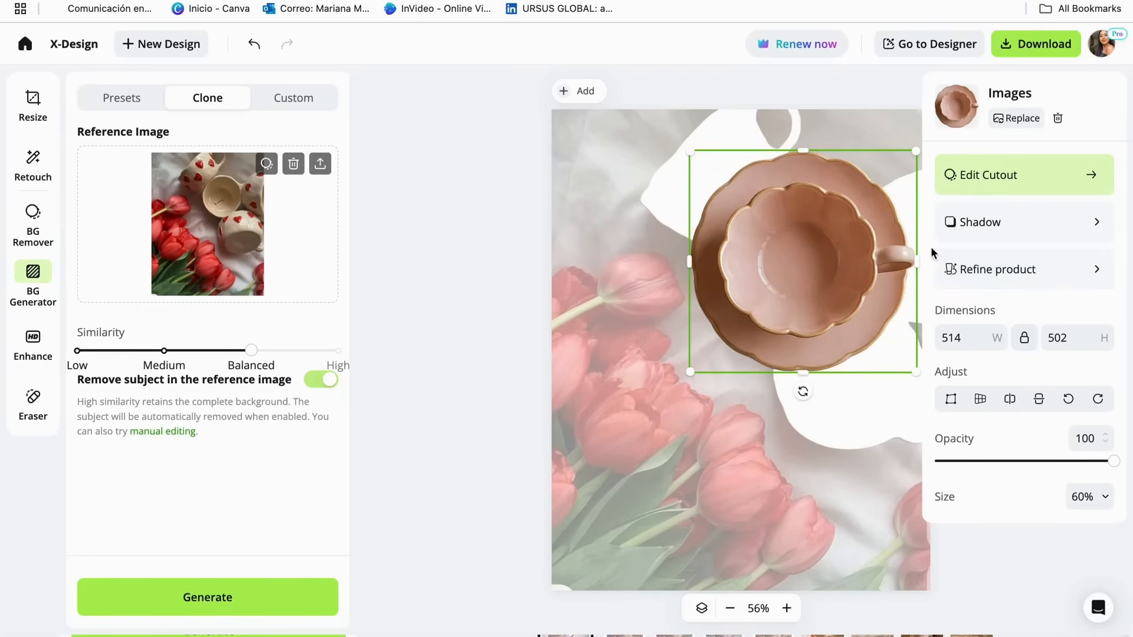
{"action": "left_click_drag", "start_coordinate": [685, 152], "coordinate": [680, 147]}
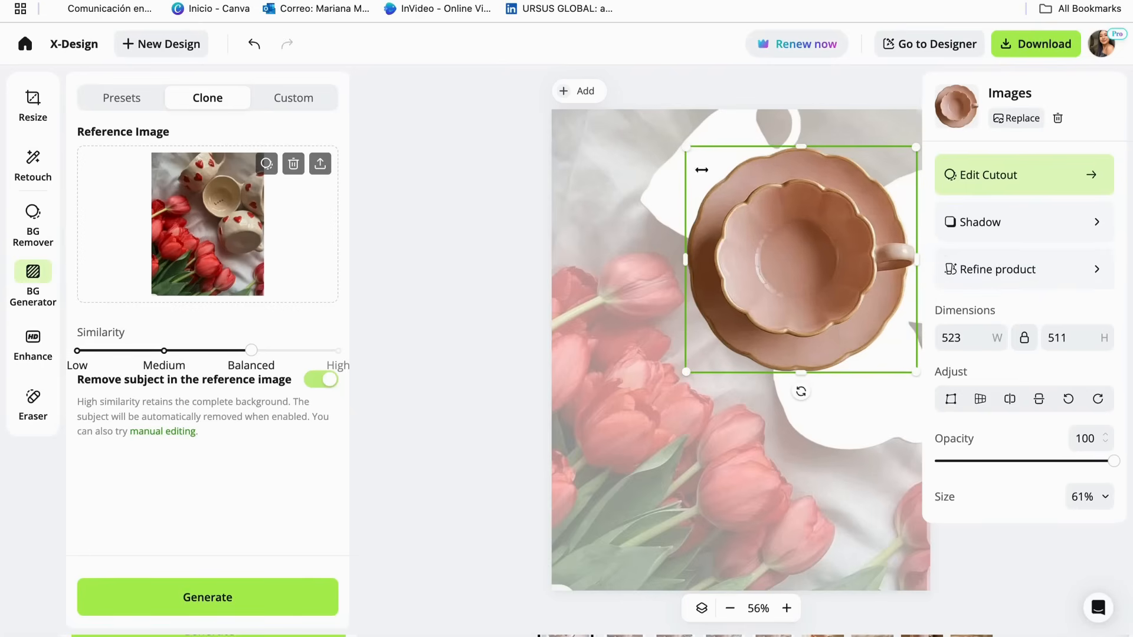
{"action": "left_click_drag", "start_coordinate": [816, 266], "coordinate": [818, 265]}
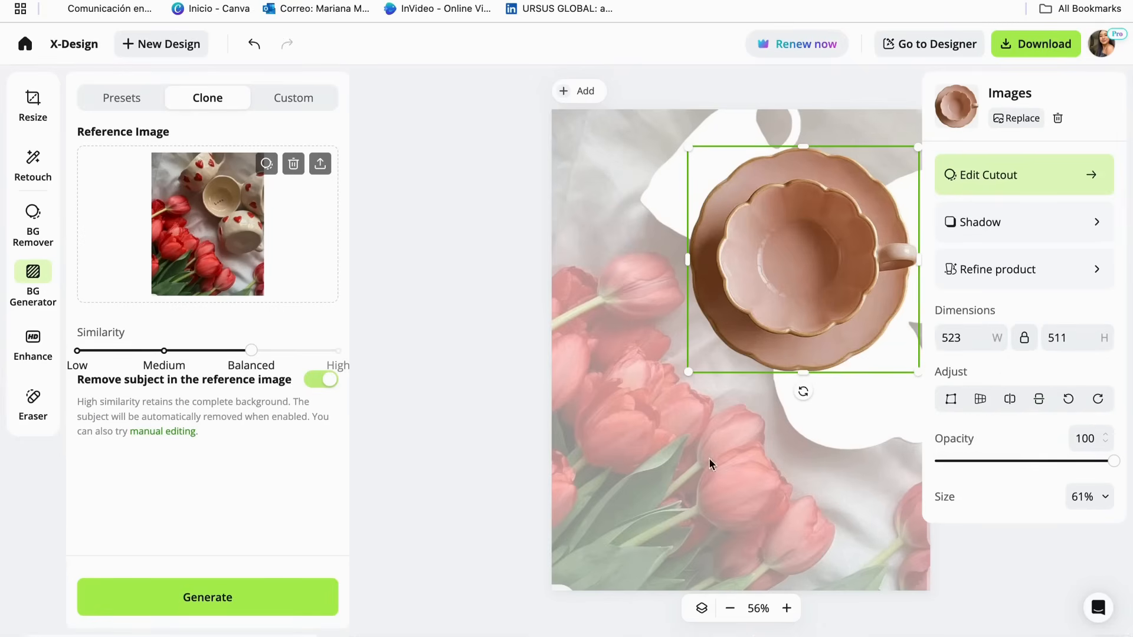
{"action": "left_click", "coordinate": [282, 597]}
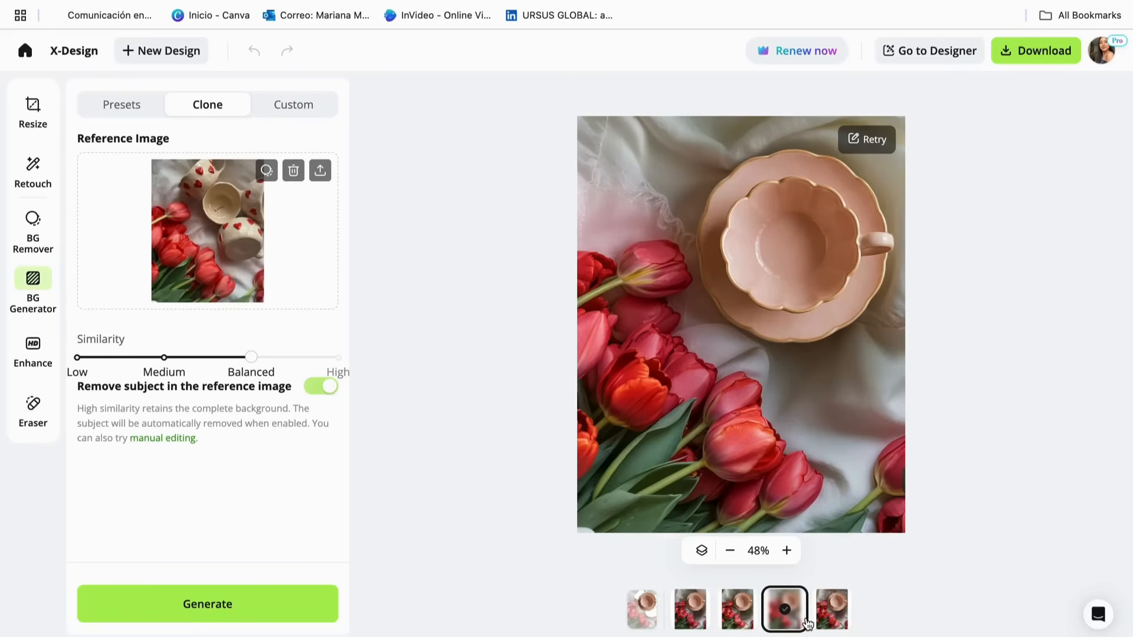
Compare the generated tulip background variations of the cup one by one
{"action": "left_click", "coordinate": [826, 614]}
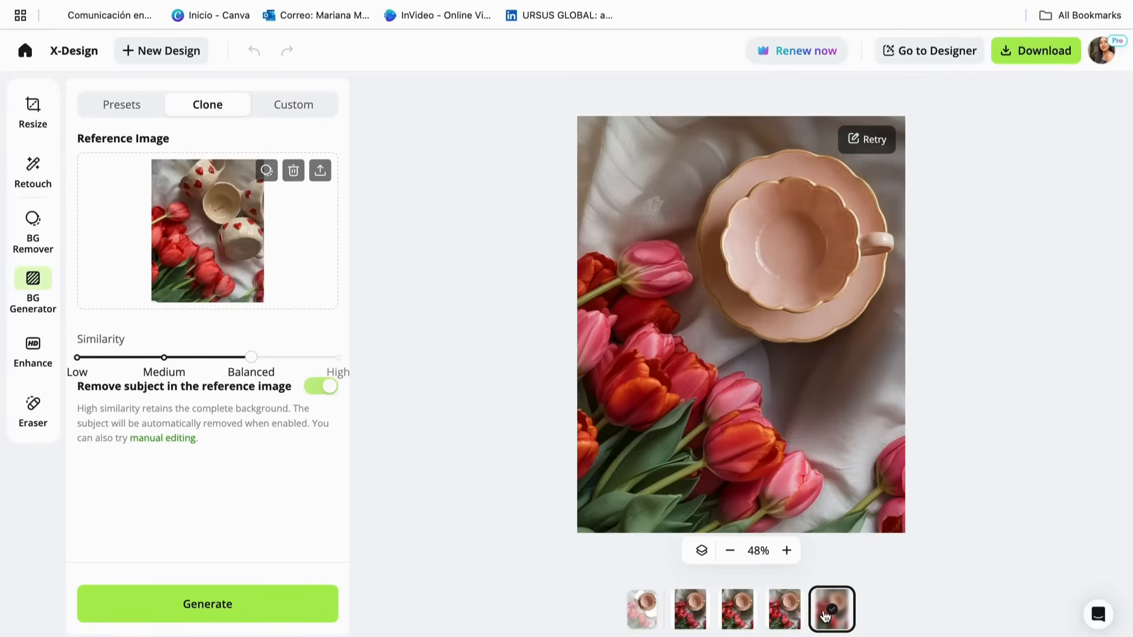
{"action": "left_click", "coordinate": [786, 614]}
{"action": "left_click", "coordinate": [739, 614]}
{"action": "left_click", "coordinate": [689, 614]}
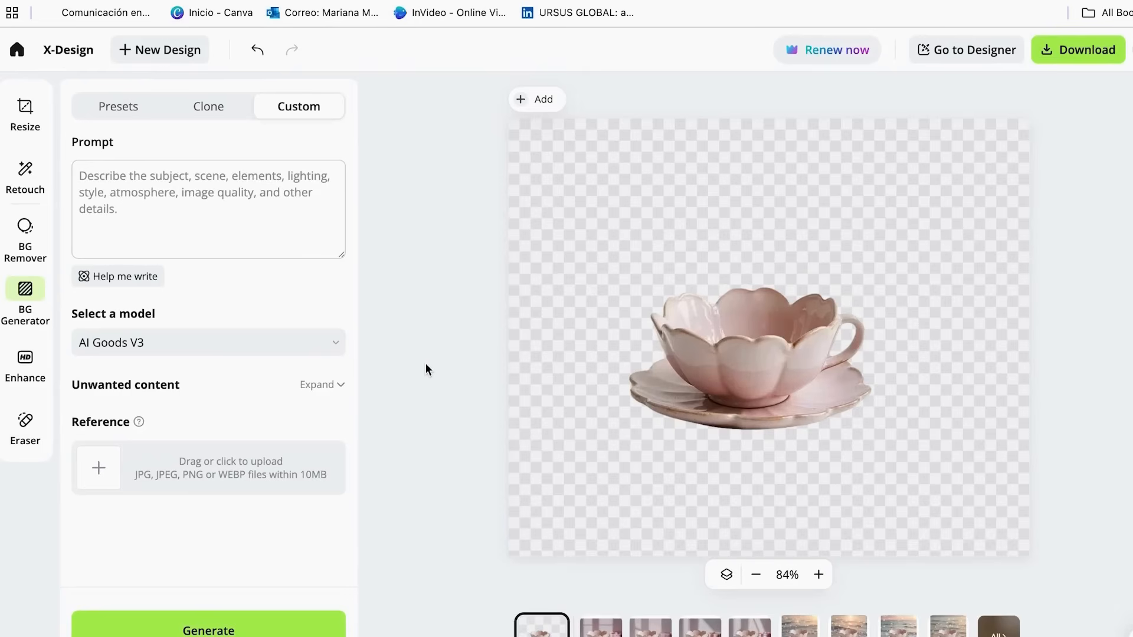
Look through the available image models for the custom background and choose AI Goods V3
{"action": "left_click", "coordinate": [241, 348]}
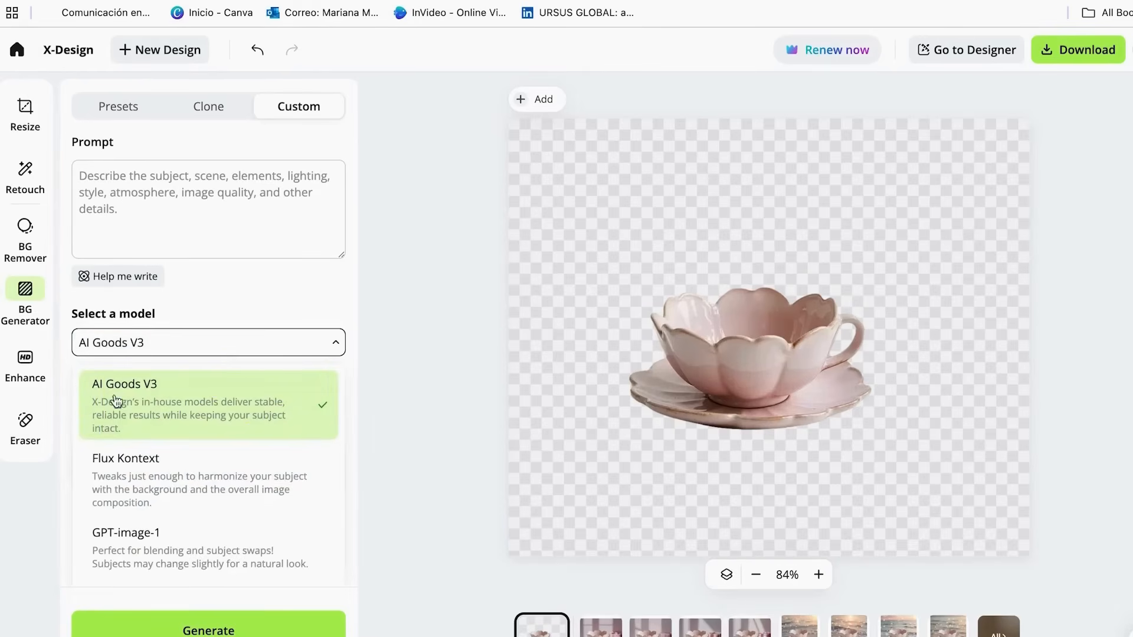
{"action": "scroll", "coordinate": [198, 417], "scroll_direction": "down", "scroll_amount": 1}
{"action": "scroll", "coordinate": [176, 468], "scroll_direction": "down", "scroll_amount": 3}
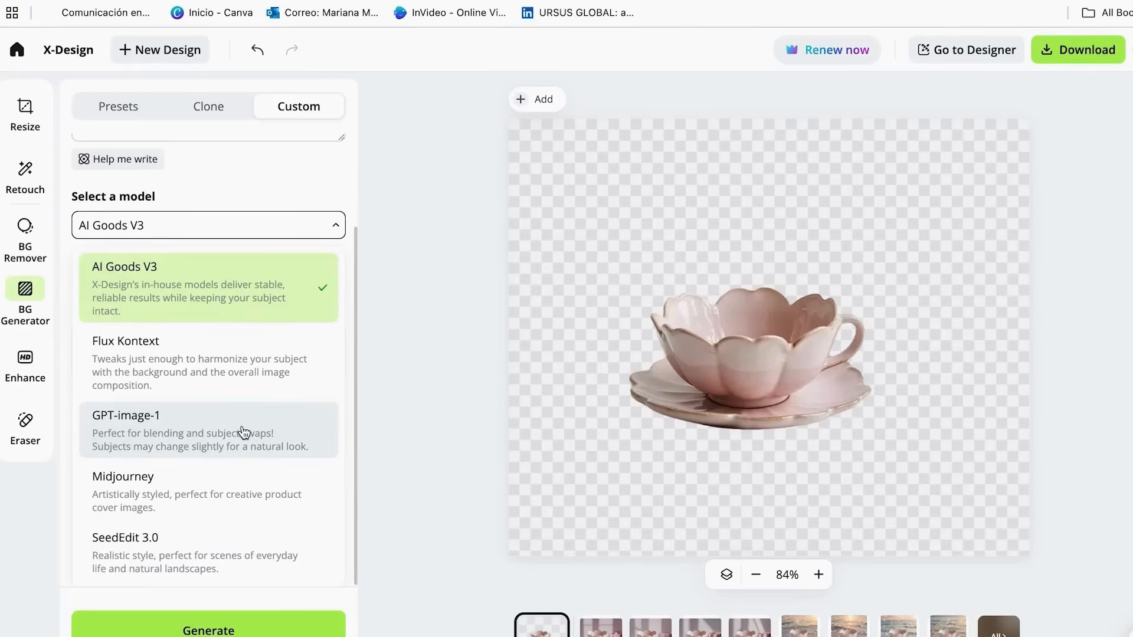
{"action": "left_click", "coordinate": [226, 296]}
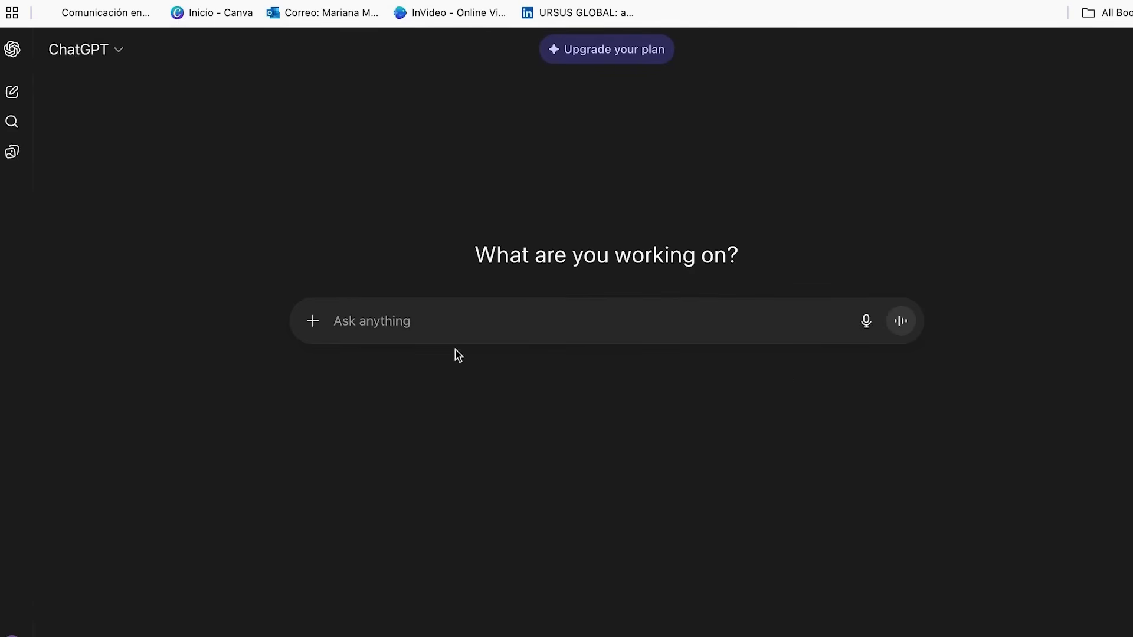
Switch to ChatGPT and attach the reference photo of the heart cups and red tulips to a new message
{"action": "left_click", "coordinate": [314, 321]}
{"action": "left_click", "coordinate": [379, 370]}
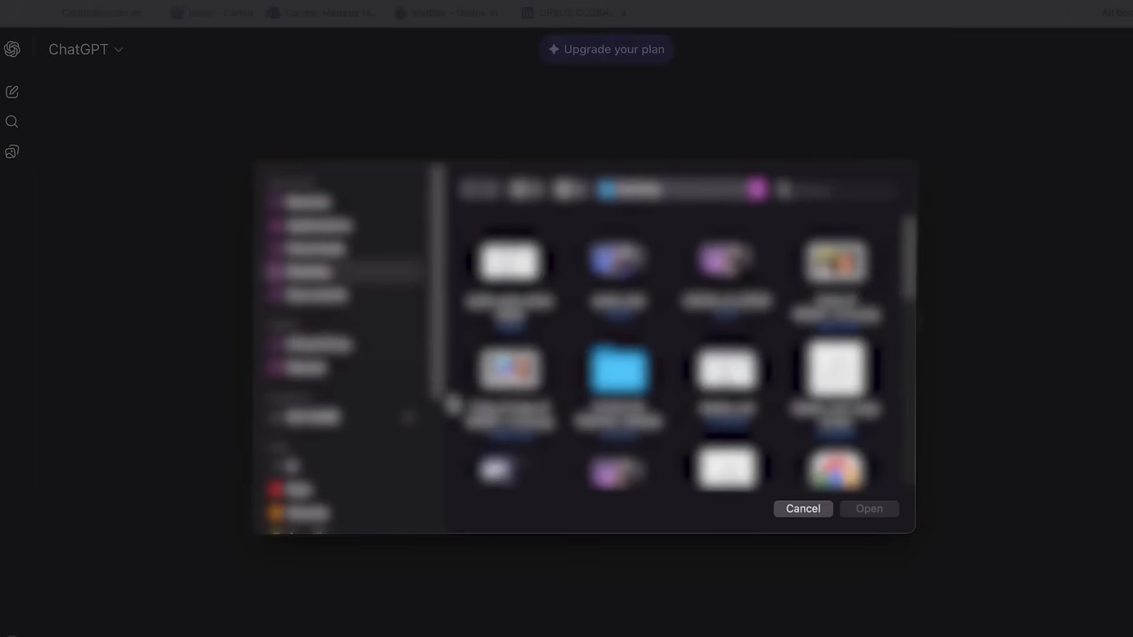
{"action": "scroll", "coordinate": [726, 369], "scroll_direction": "down", "scroll_amount": 5}
{"action": "left_click", "coordinate": [875, 510]}
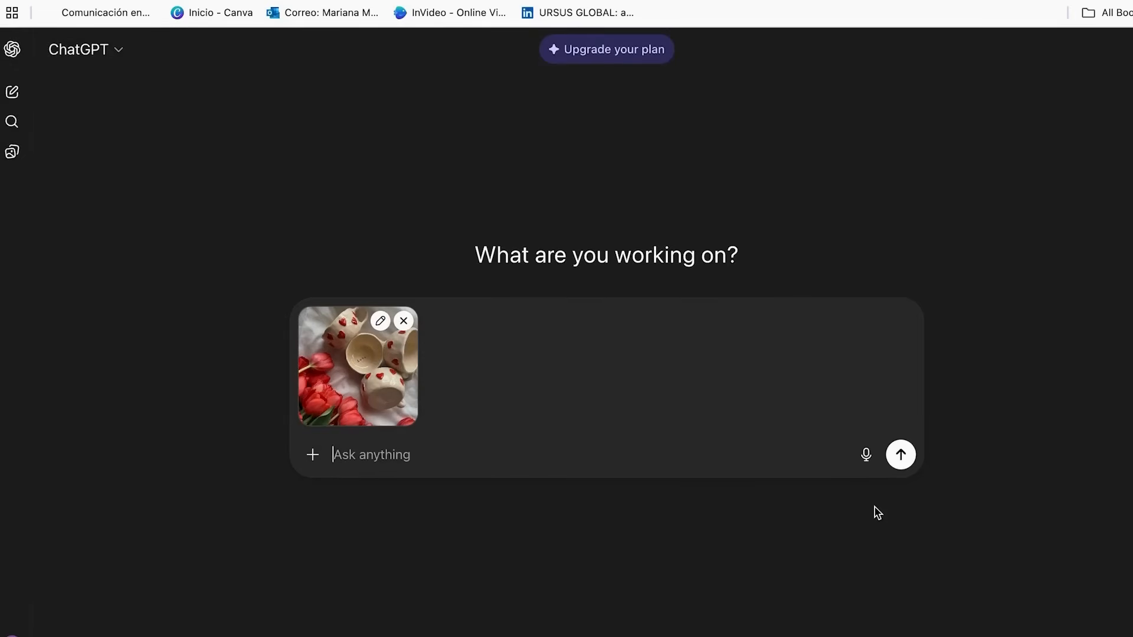
Send the request "Make a prompt for the AI to create a similar image for me" and read through the reply
{"action": "type", "text": "Make a prompt for the AI to create a similar image for me."}
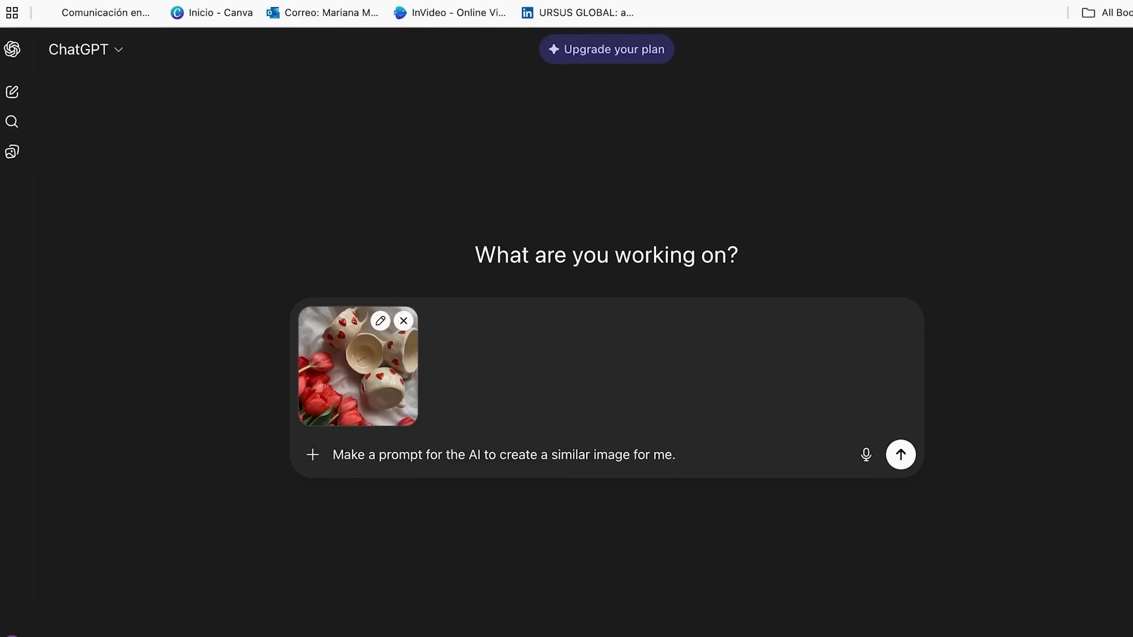
{"action": "key", "text": "BackSpace"}
{"action": "left_click", "coordinate": [901, 455]}
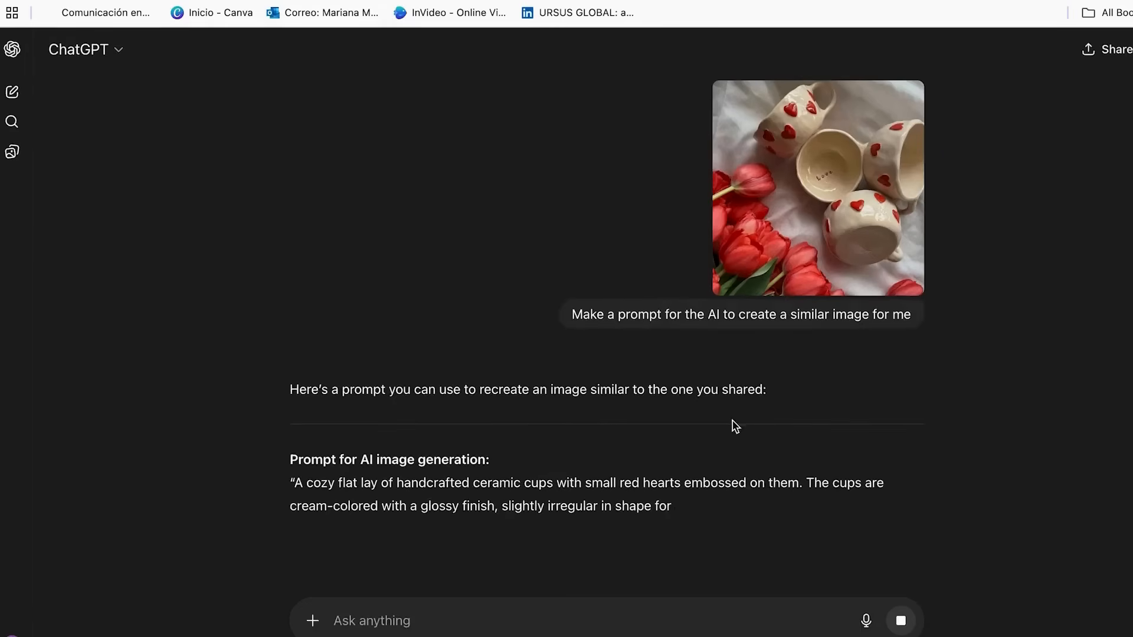
{"action": "scroll", "coordinate": [735, 427], "scroll_direction": "down", "scroll_amount": 4}
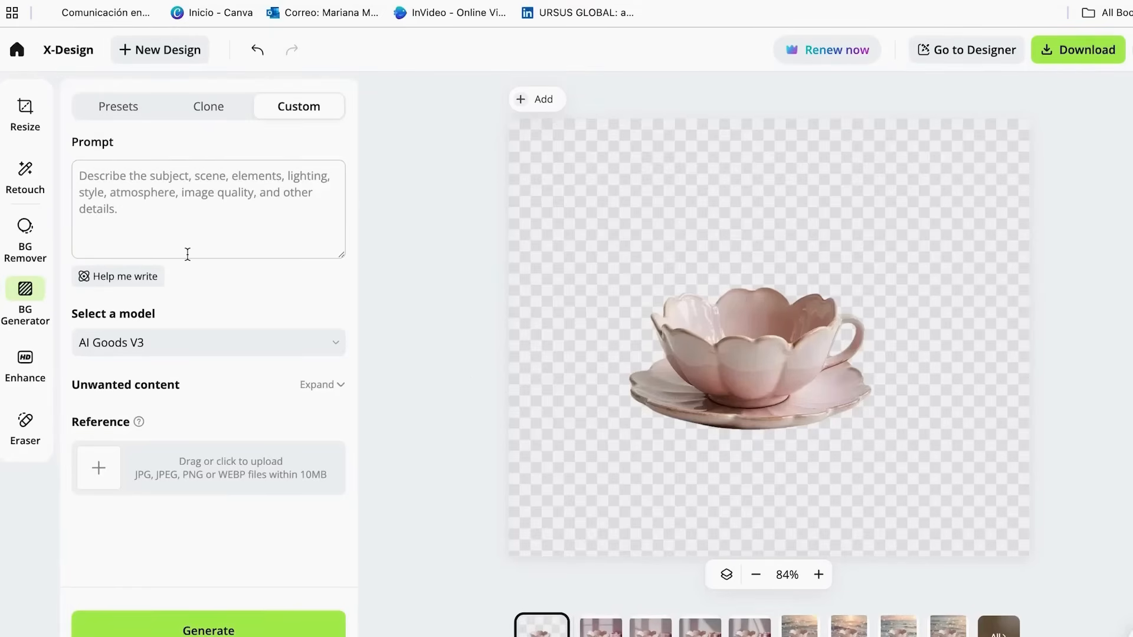
Switch to X-Design, paste the copied flat-lay prompt about handcrafted ceramic cups and red tulips as the custom background prompt, and review its text
{"action": "left_click", "coordinate": [170, 197]}
{"action": "key", "text": "ctrl+v"}
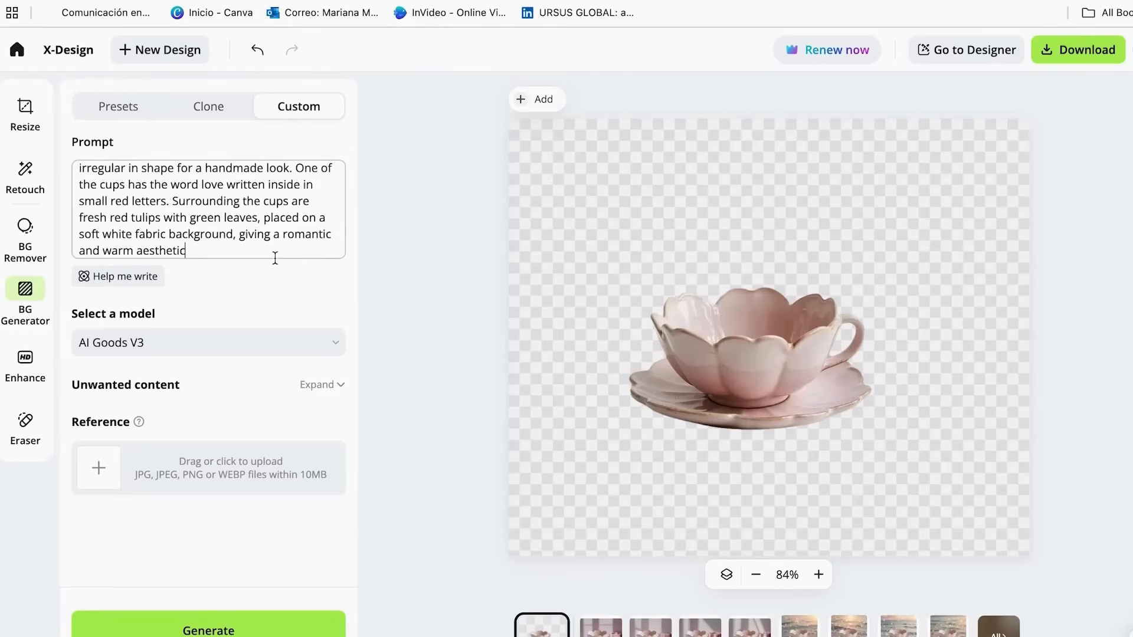
{"action": "scroll", "coordinate": [243, 215], "scroll_direction": "up", "scroll_amount": 5}
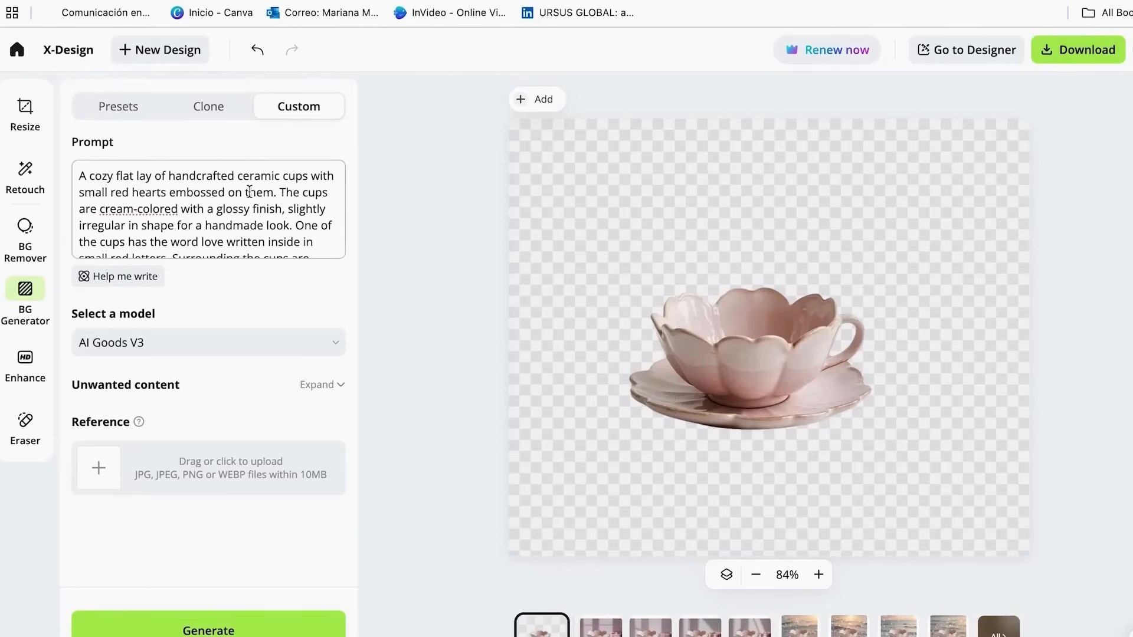
{"action": "scroll", "coordinate": [250, 211], "scroll_direction": "down", "scroll_amount": 5}
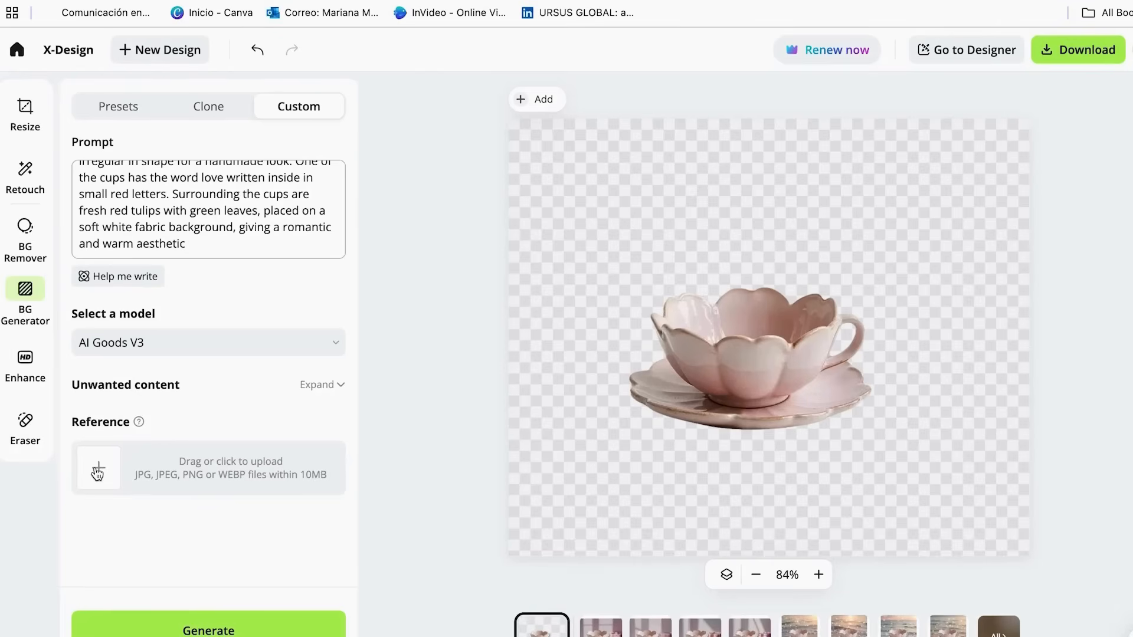
{"action": "scroll", "coordinate": [203, 204], "scroll_direction": "up", "scroll_amount": 5}
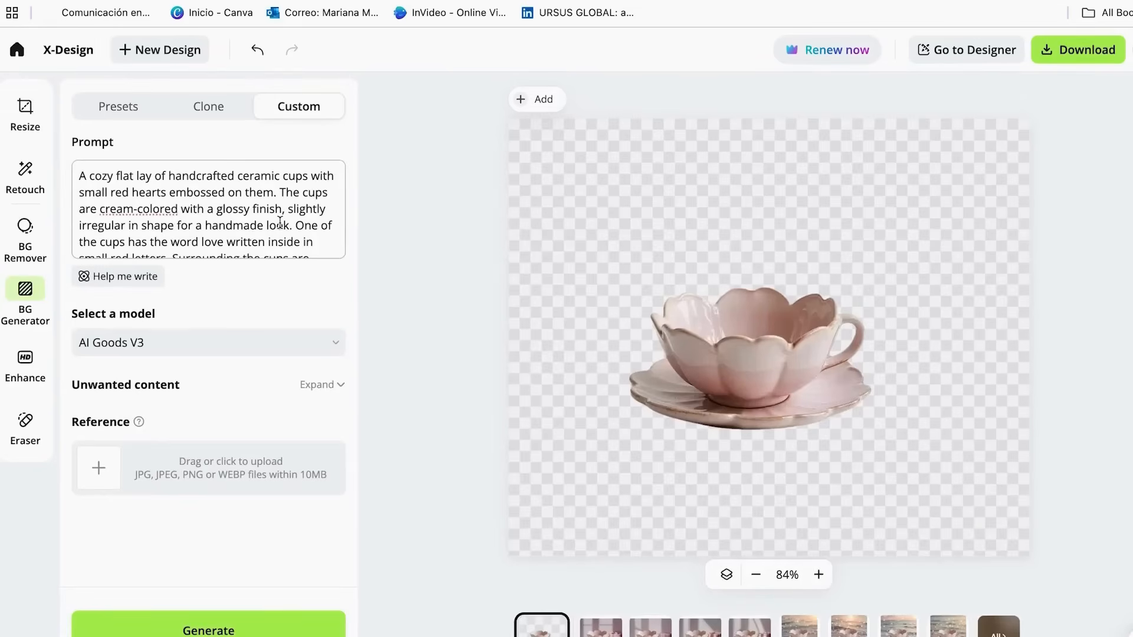
{"action": "scroll", "coordinate": [280, 223], "scroll_direction": "down", "scroll_amount": 1}
{"action": "scroll", "coordinate": [211, 221], "scroll_direction": "up", "scroll_amount": 1}
{"action": "scroll", "coordinate": [212, 221], "scroll_direction": "down", "scroll_amount": 1}
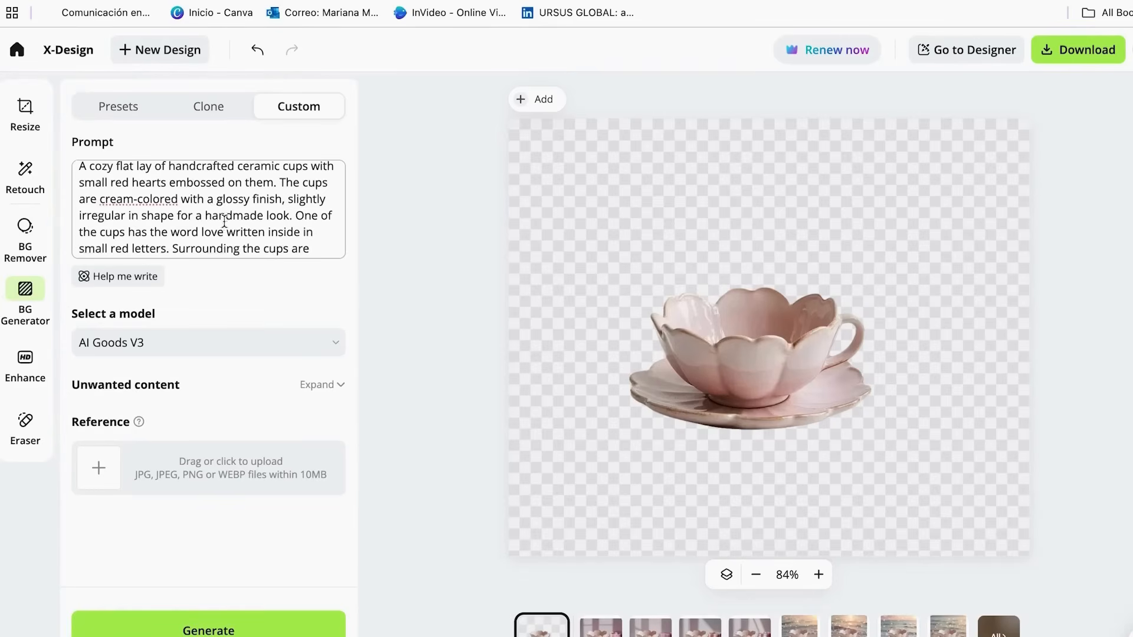
{"action": "scroll", "coordinate": [224, 221], "scroll_direction": "up", "scroll_amount": 1}
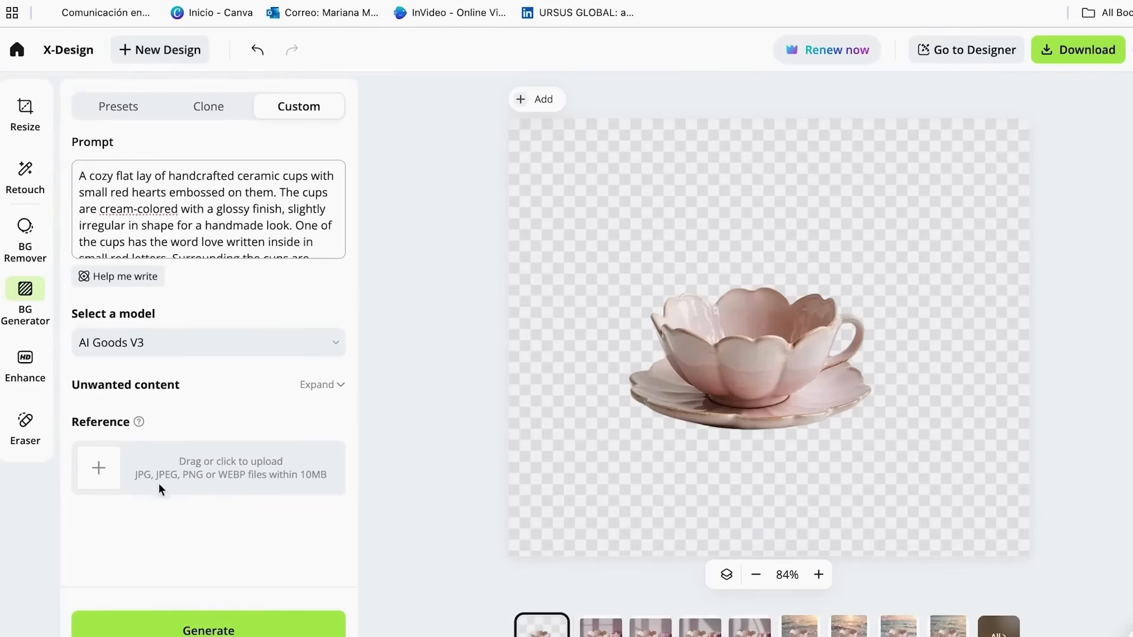
Upload the photo of heart cups and red tulips as the reference image and generate the custom background
{"action": "left_click", "coordinate": [99, 469]}
{"action": "scroll", "coordinate": [782, 365], "scroll_direction": "down", "scroll_amount": 8}
{"action": "scroll", "coordinate": [770, 362], "scroll_direction": "up", "scroll_amount": 1}
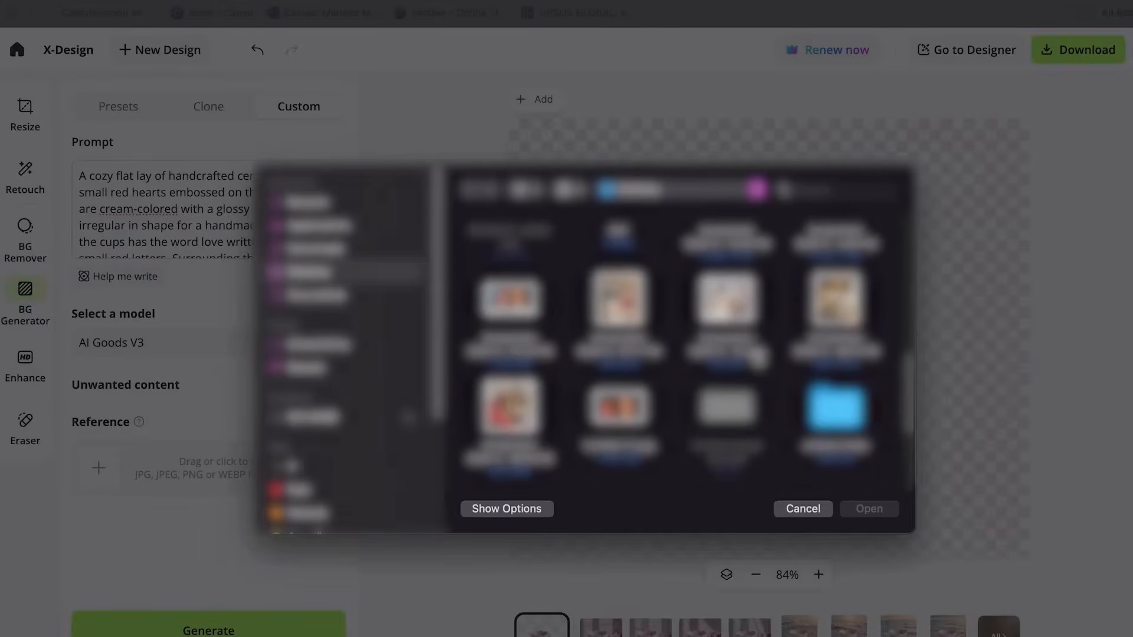
{"action": "left_click", "coordinate": [531, 404]}
{"action": "left_click", "coordinate": [880, 512]}
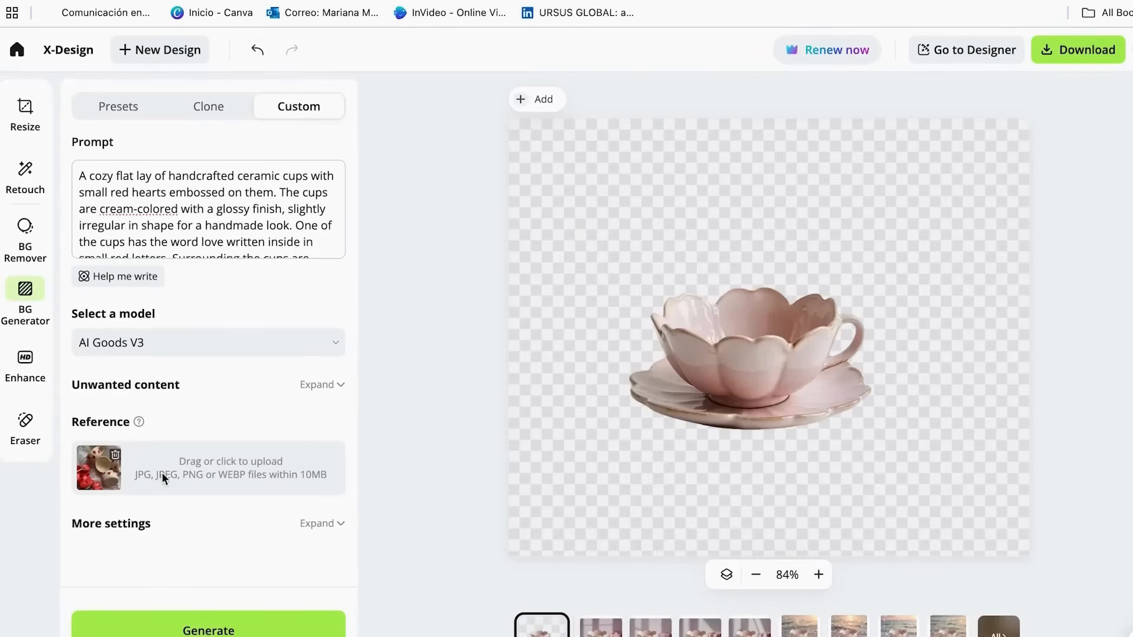
{"action": "scroll", "coordinate": [243, 557], "scroll_direction": "down", "scroll_amount": 1}
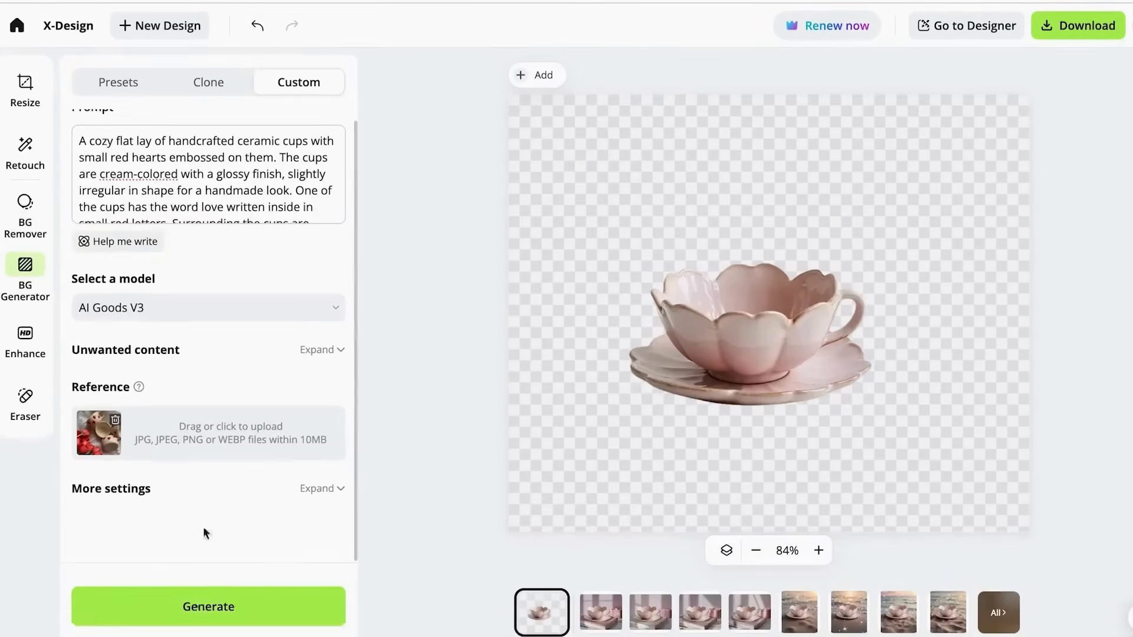
{"action": "left_click", "coordinate": [206, 608]}
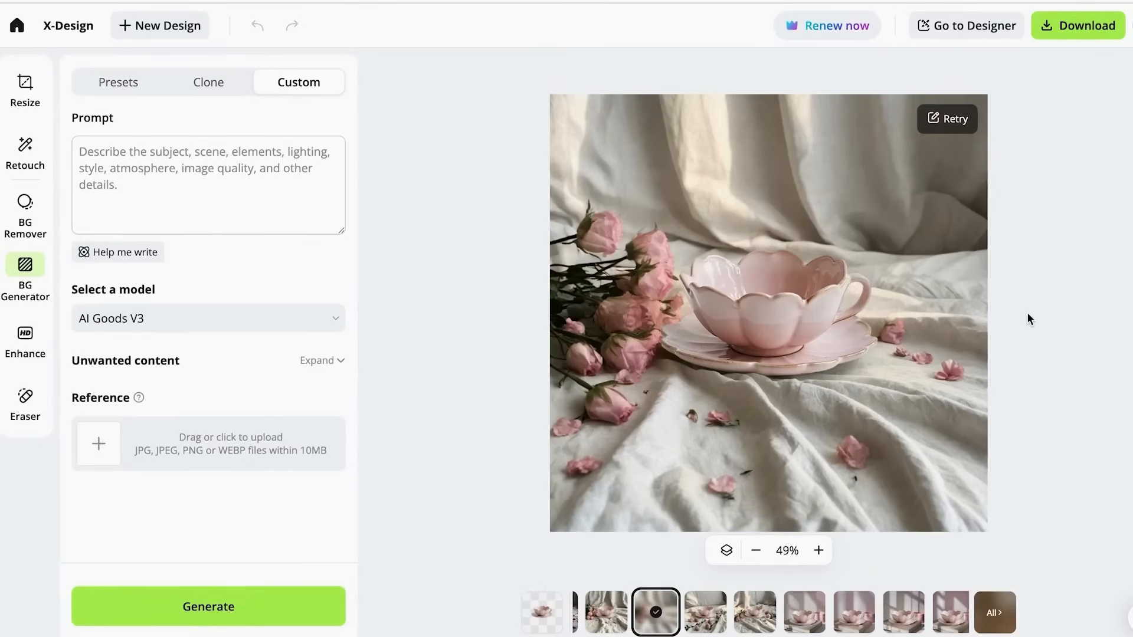
Compare the generated background variations showing the pink cup on white fabric with roses
{"action": "left_click", "coordinate": [706, 612]}
{"action": "left_click", "coordinate": [757, 615]}
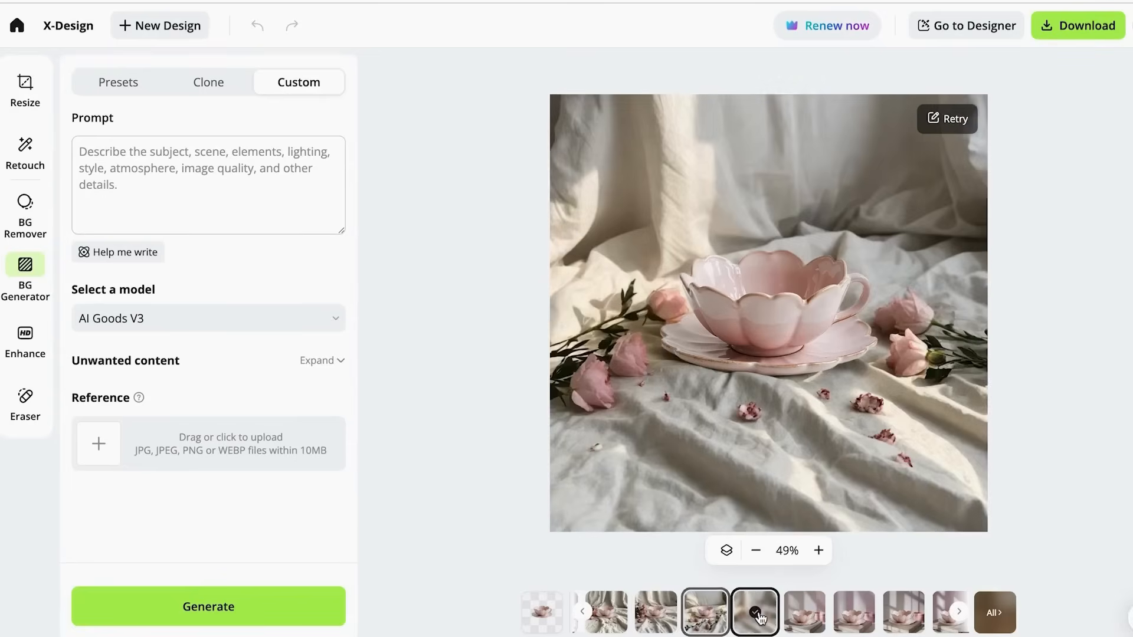
{"action": "left_click", "coordinate": [613, 609]}
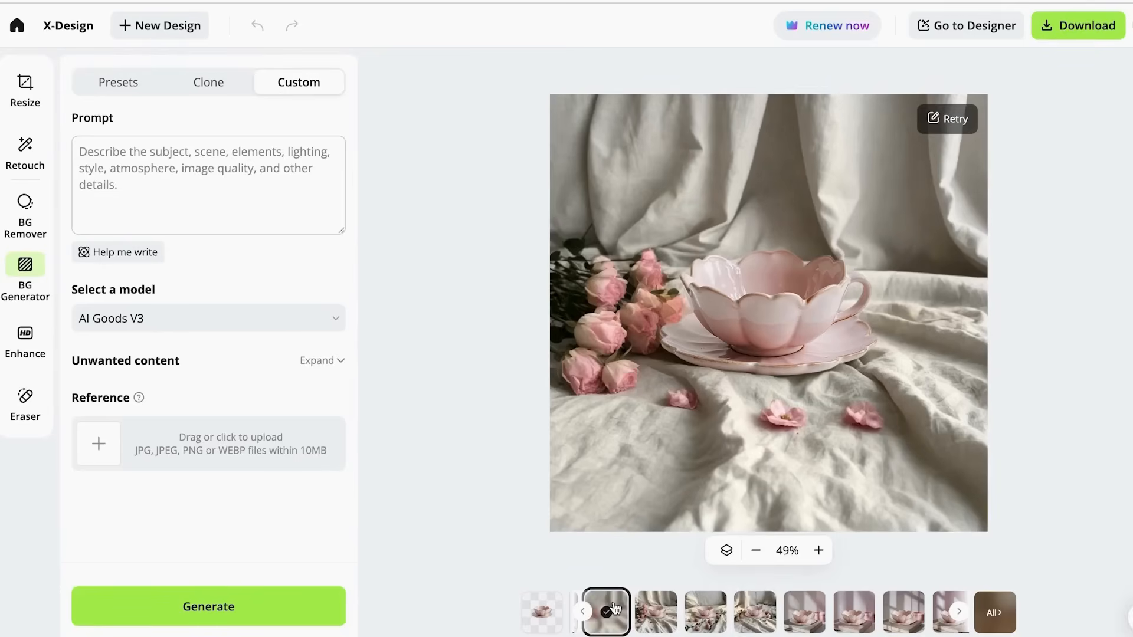
{"action": "left_click", "coordinate": [707, 614]}
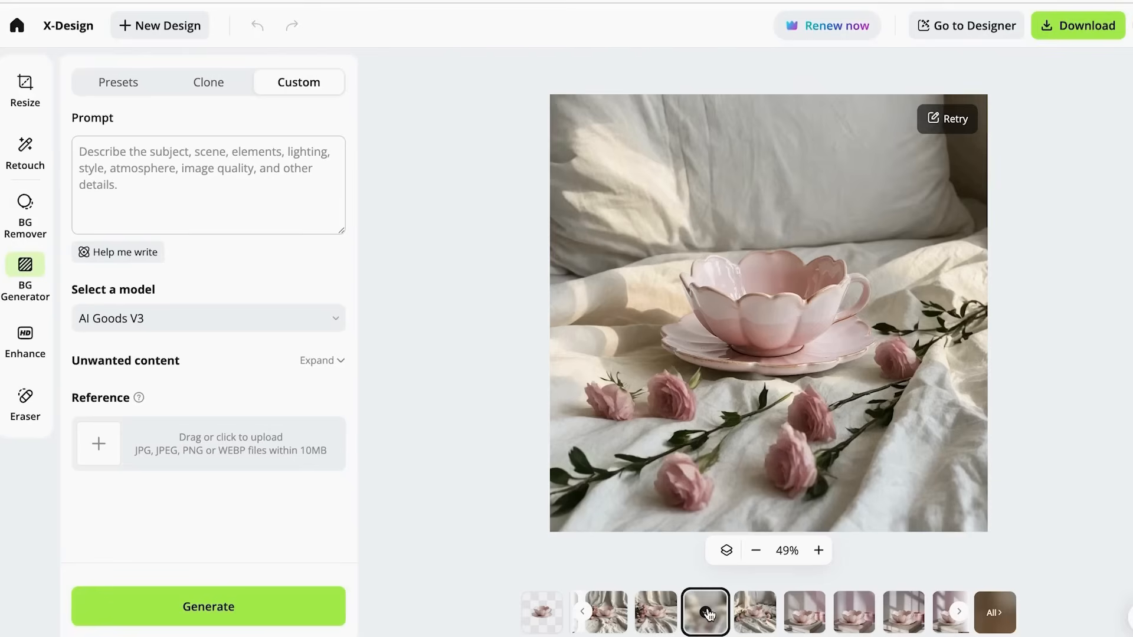
{"action": "left_click", "coordinate": [772, 614]}
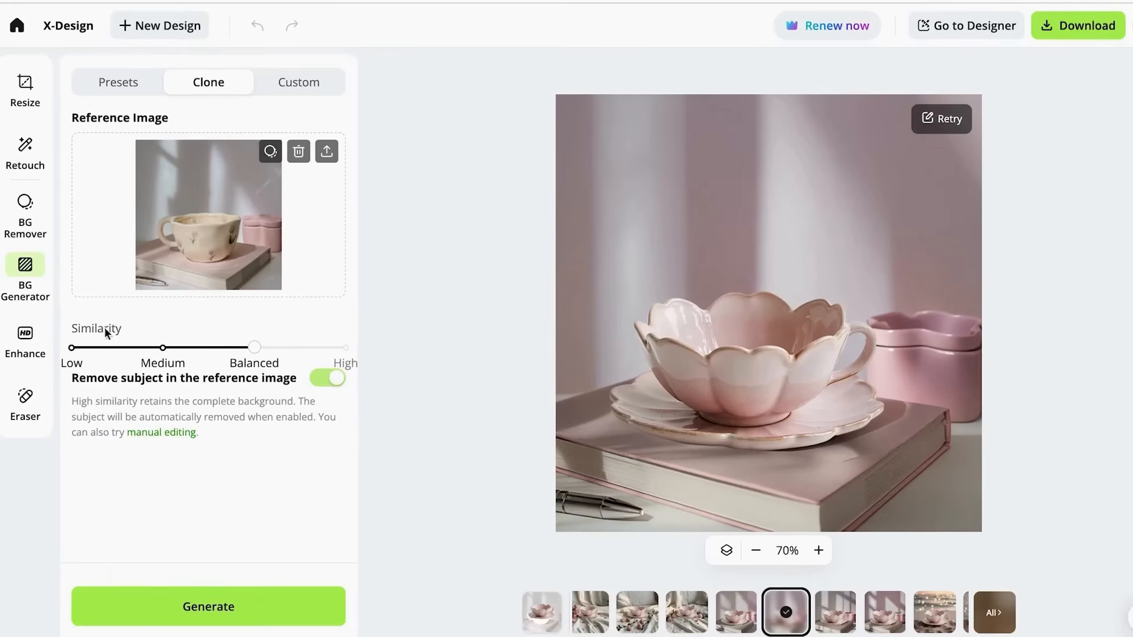
Remove the pen in front of the book from the cup image with a slightly enlarged Eraser brush
{"action": "left_click", "coordinate": [25, 401]}
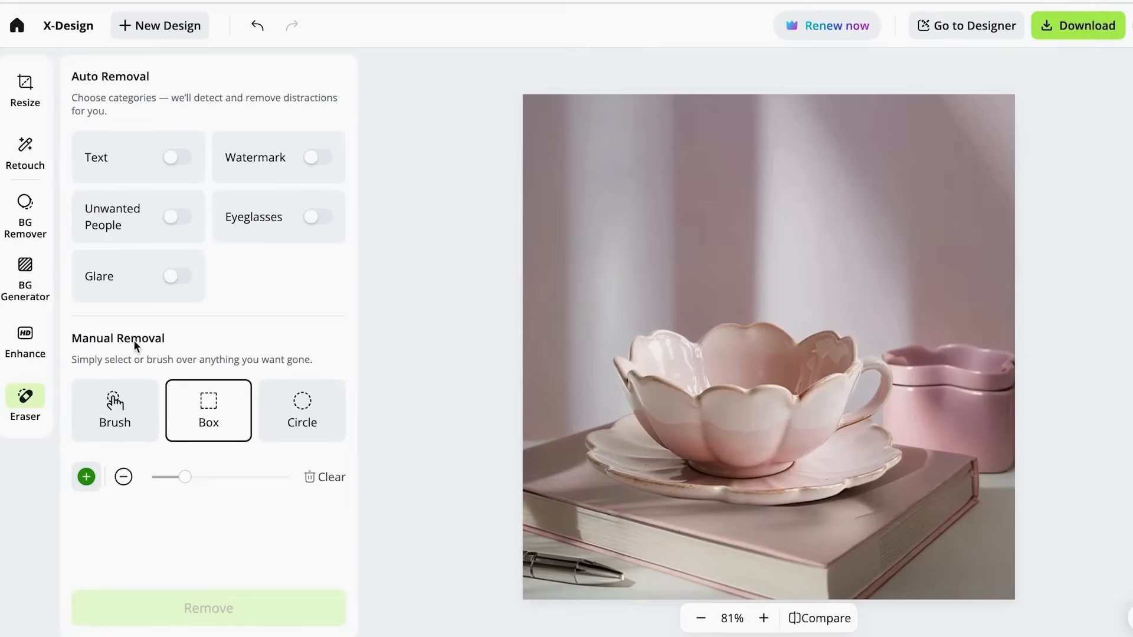
{"action": "left_click", "coordinate": [128, 432]}
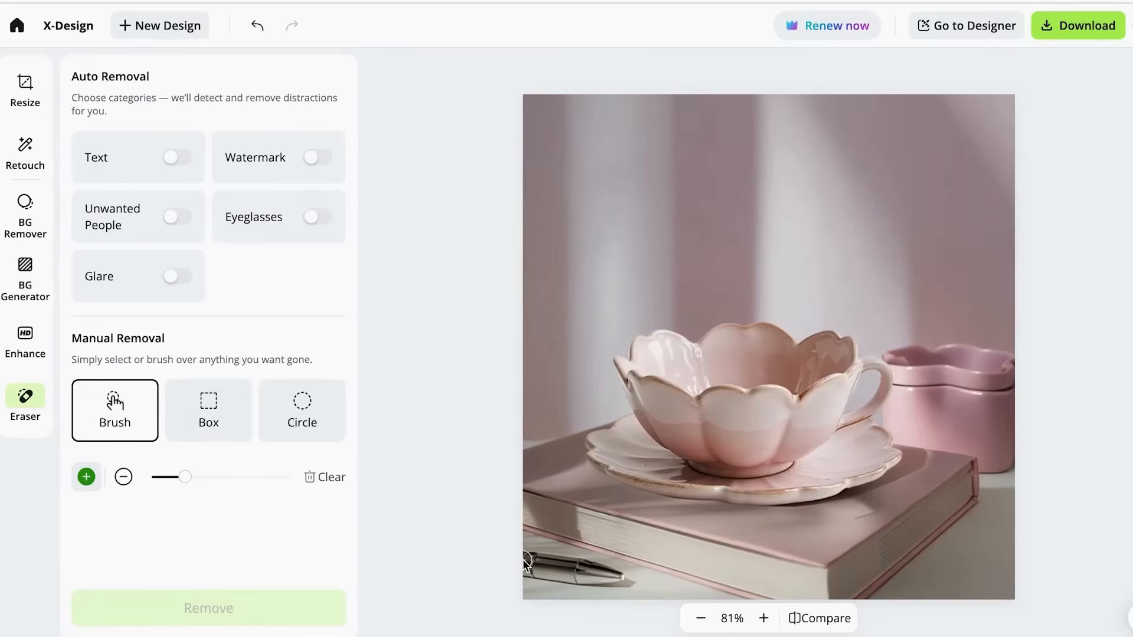
{"action": "mouse_move", "coordinate": [184, 477]}
{"action": "left_mouse_down"}
{"action": "mouse_move", "coordinate": [242, 478]}
{"action": "mouse_move", "coordinate": [174, 478]}
{"action": "mouse_move", "coordinate": [208, 478]}
{"action": "left_mouse_up"}
{"action": "left_click_drag", "start_coordinate": [527, 562], "coordinate": [623, 582]}
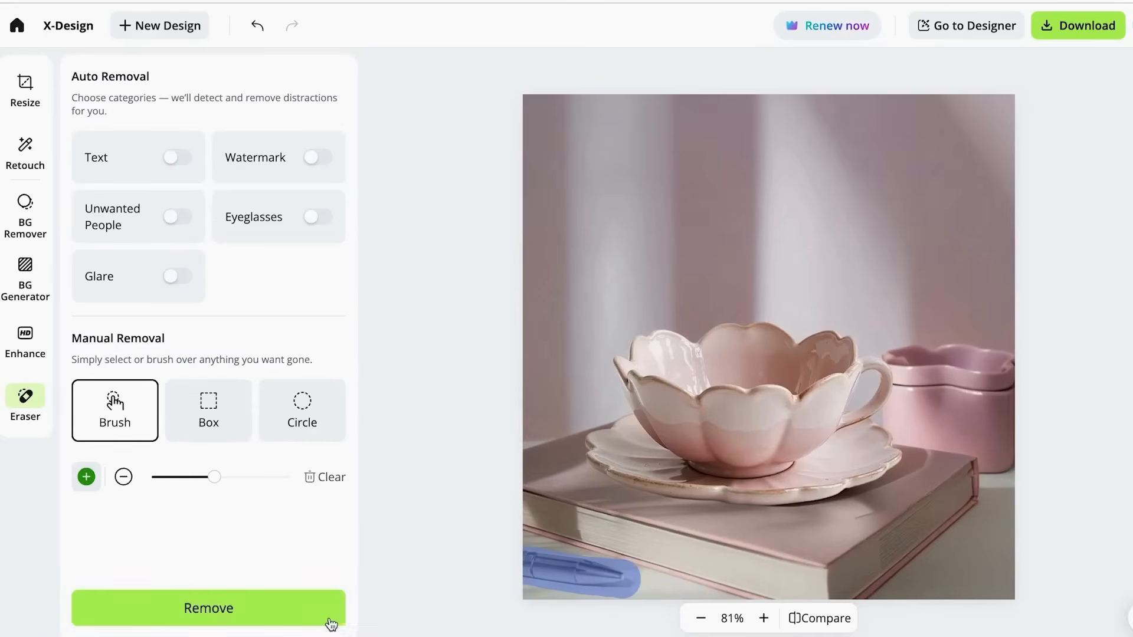
{"action": "left_click", "coordinate": [210, 611]}
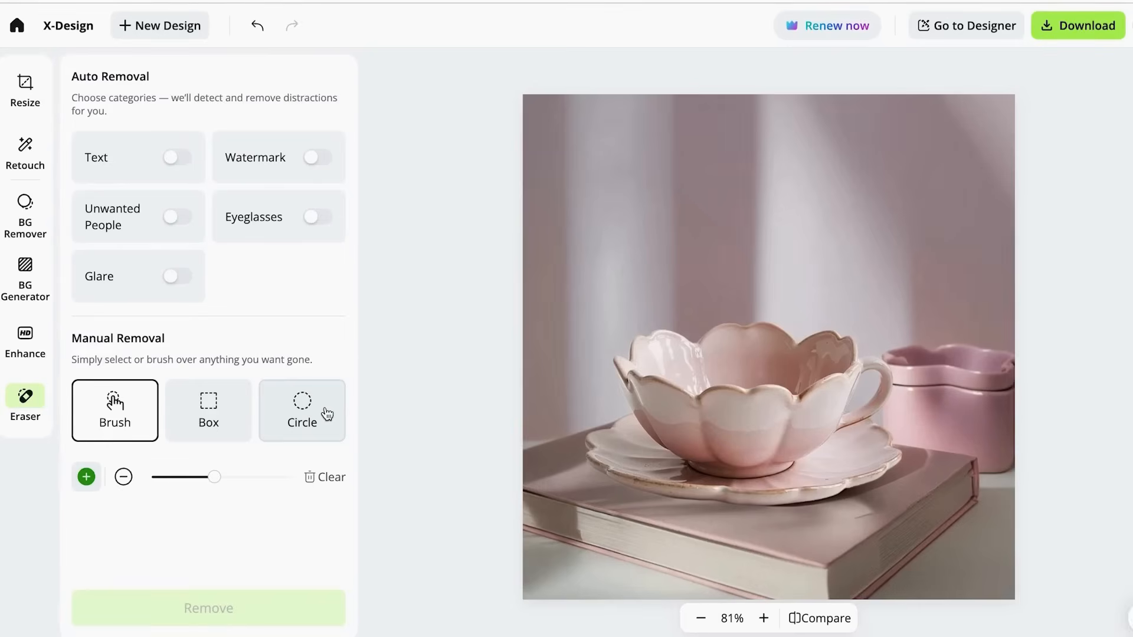
Apply the Clear retouch preset to the image of the cup on the book
{"action": "left_click", "coordinate": [27, 153]}
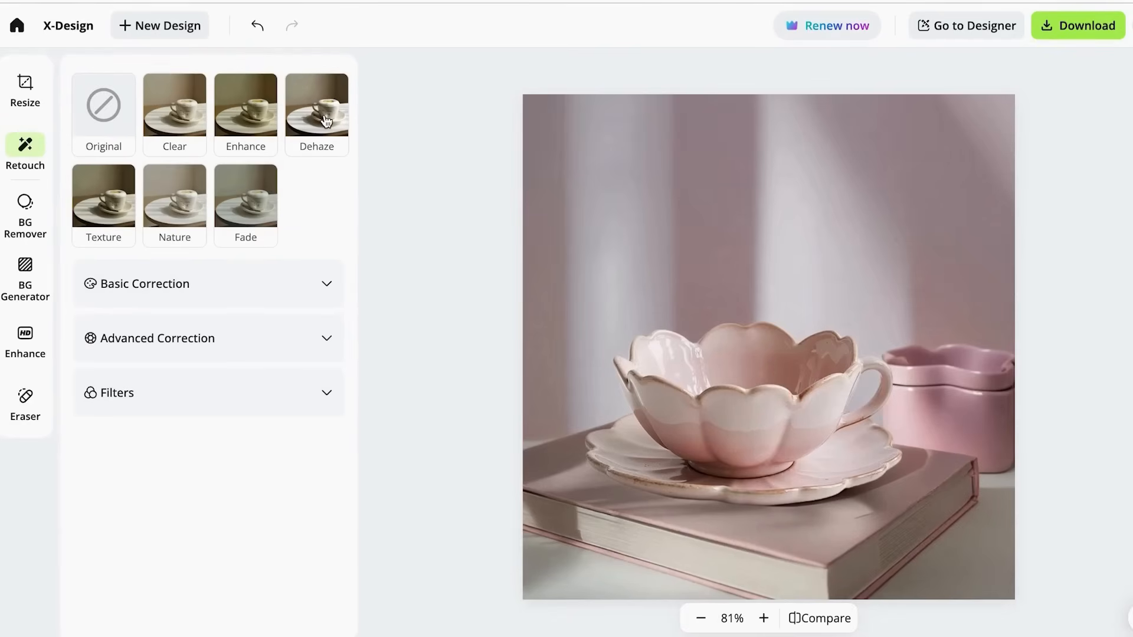
{"action": "left_click", "coordinate": [182, 118]}
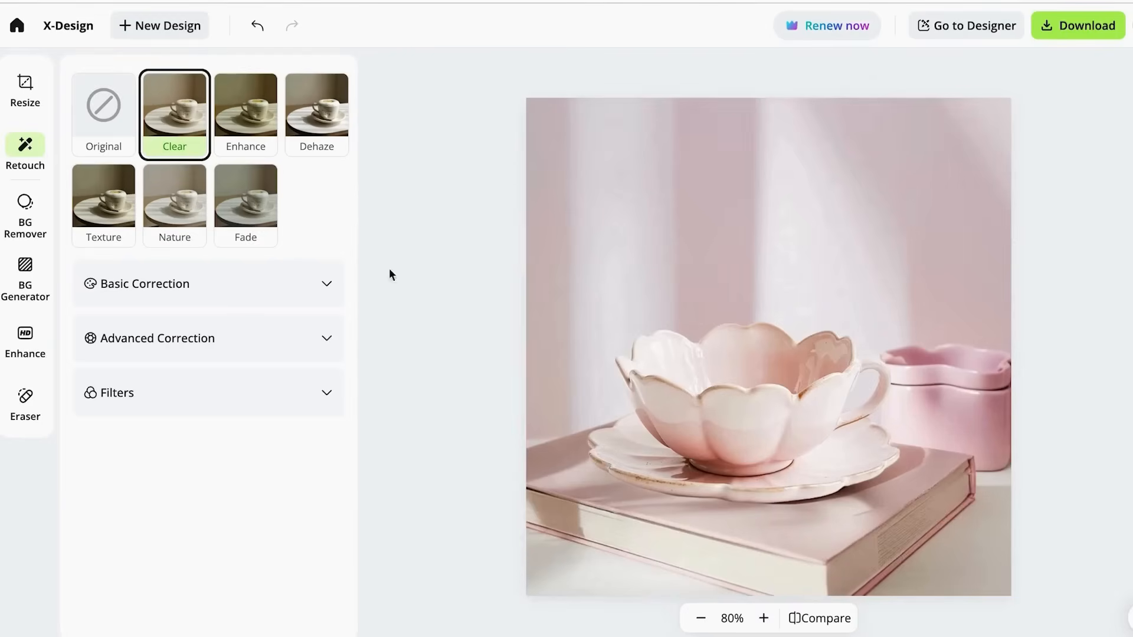
Try the Enhance and Nature retouch presets on the image of the cup on the book
{"action": "left_click", "coordinate": [246, 112]}
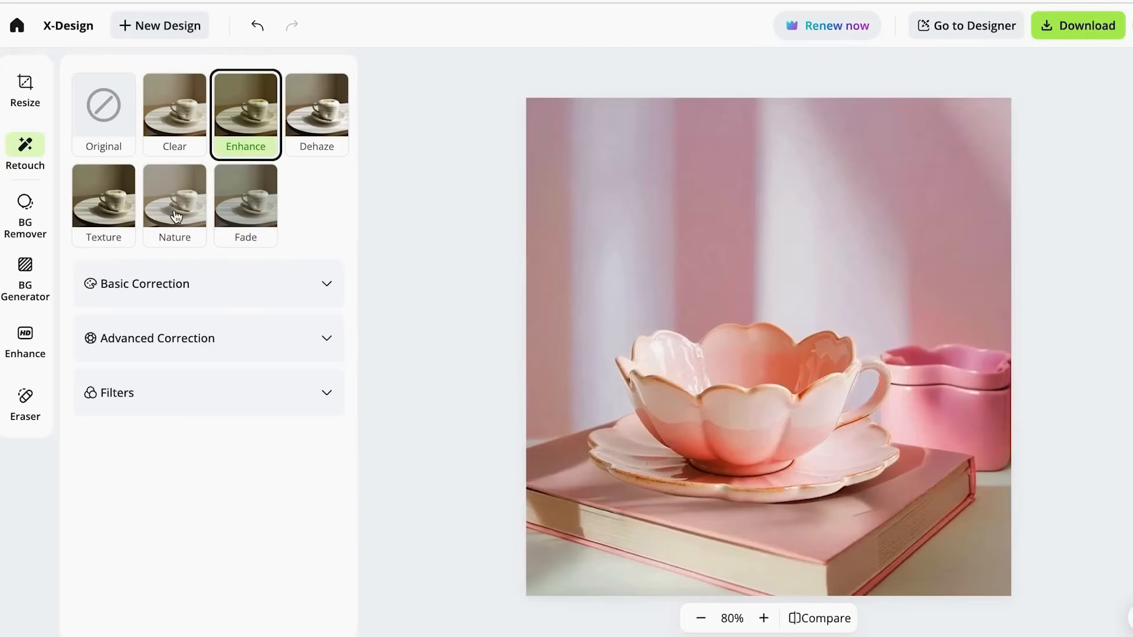
{"action": "left_click", "coordinate": [167, 211]}
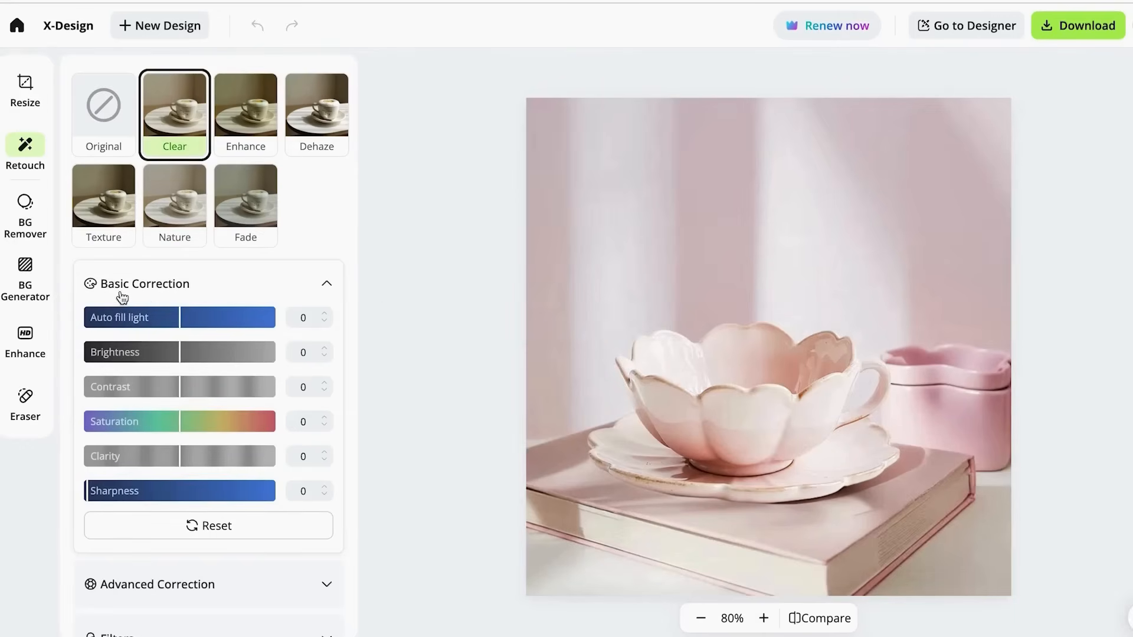
Try an Auto fill light value of -25 on the cup image, and reset the basic corrections
{"action": "scroll", "coordinate": [179, 331], "scroll_direction": "down", "scroll_amount": 1}
{"action": "left_click_drag", "start_coordinate": [180, 275], "coordinate": [157, 283]}
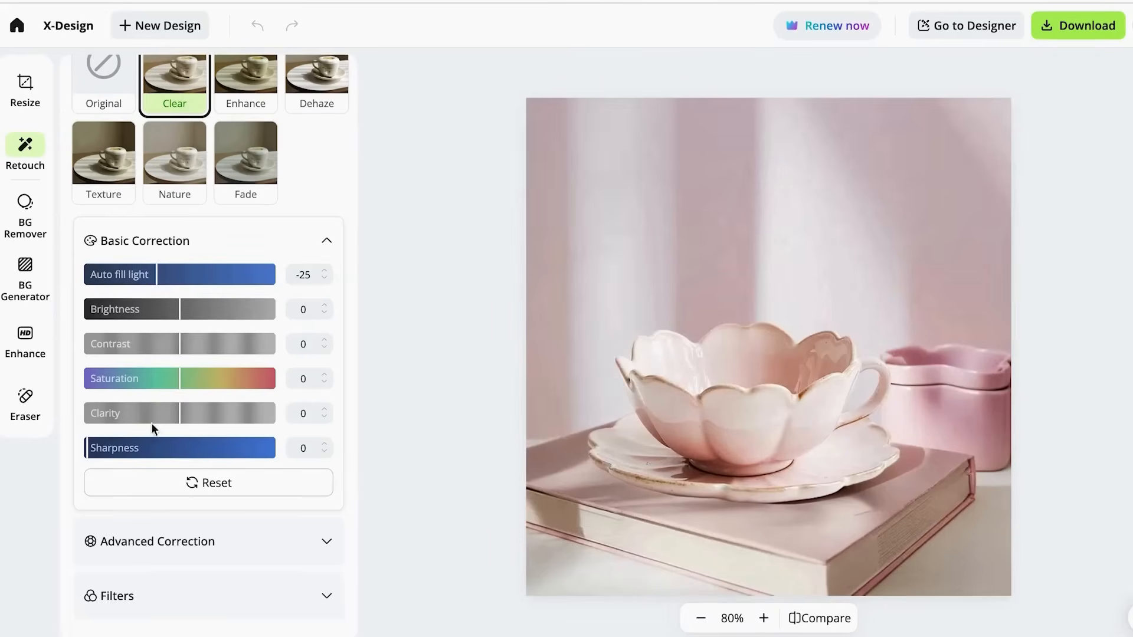
{"action": "left_click", "coordinate": [141, 477]}
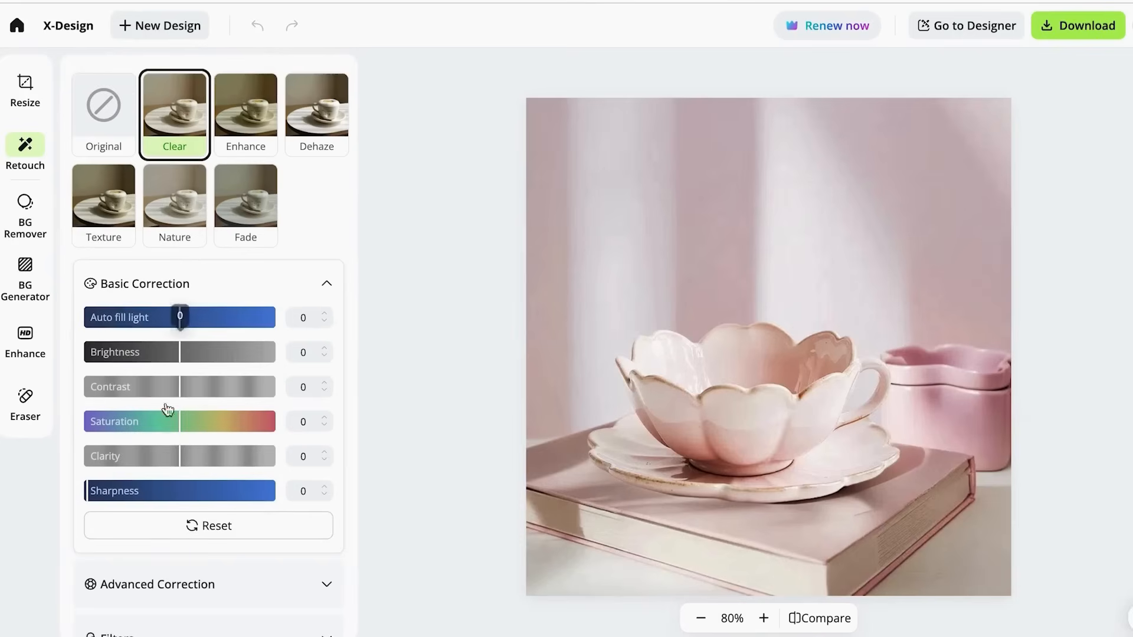
Look through the Light, Color, Details and Posterize settings of Advanced Correction
{"action": "left_click", "coordinate": [326, 284]}
{"action": "left_click", "coordinate": [234, 342]}
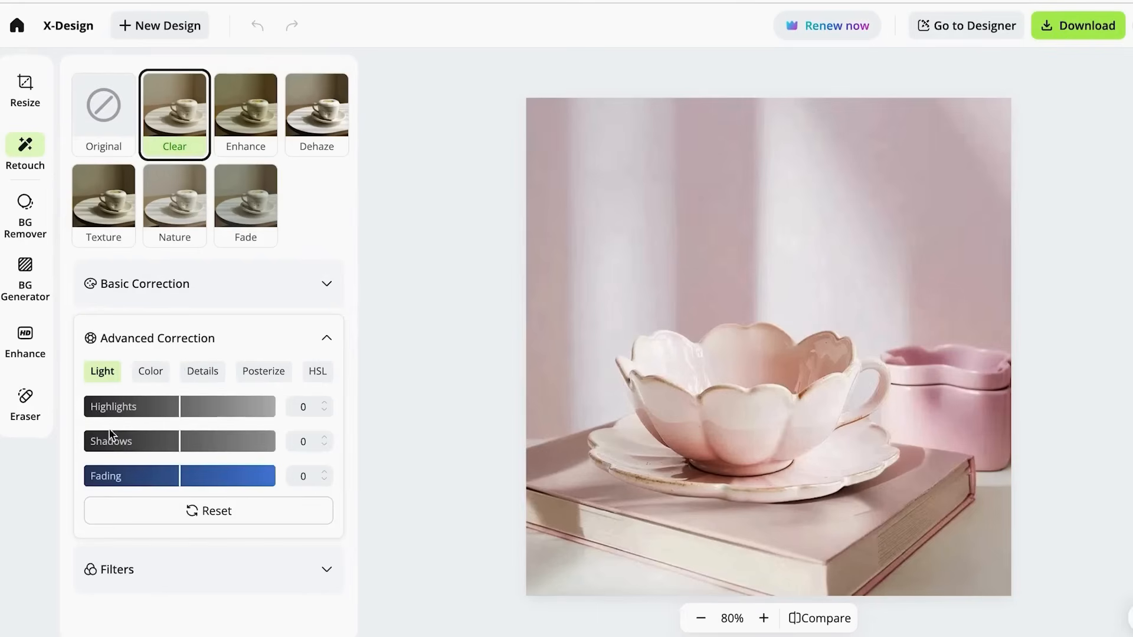
{"action": "left_click", "coordinate": [151, 373]}
{"action": "left_click", "coordinate": [201, 373]}
{"action": "left_click", "coordinate": [261, 373]}
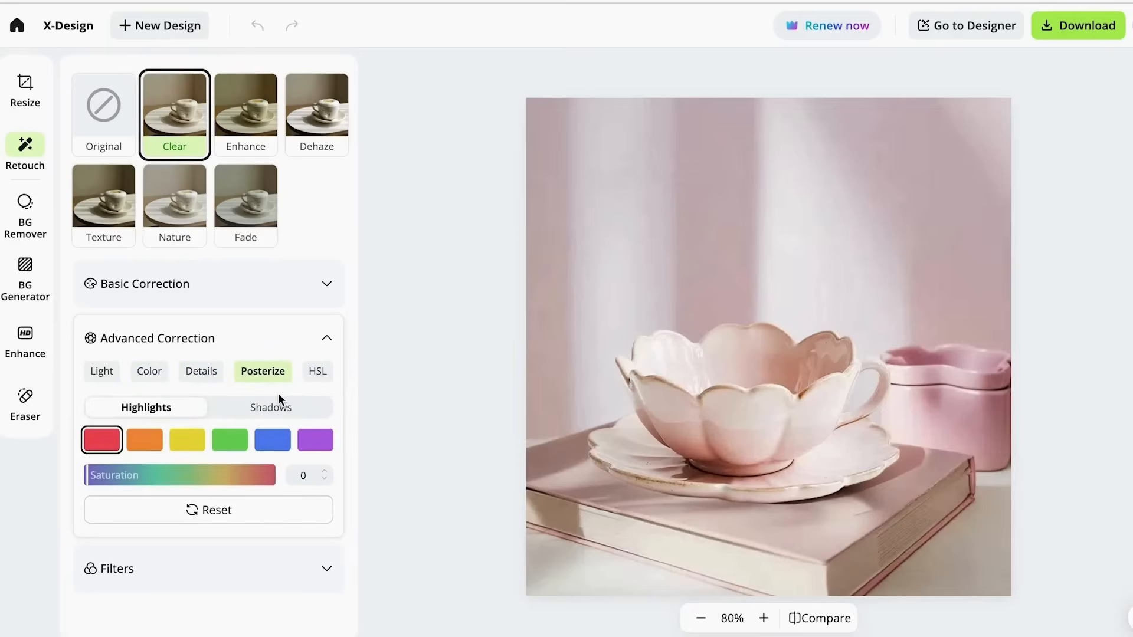
Browse the available retouch filters, including the Basic, Food, Texture and LOMO groups
{"action": "left_click", "coordinate": [319, 343]}
{"action": "left_click", "coordinate": [307, 402]}
{"action": "scroll", "coordinate": [230, 458], "scroll_direction": "down", "scroll_amount": 2}
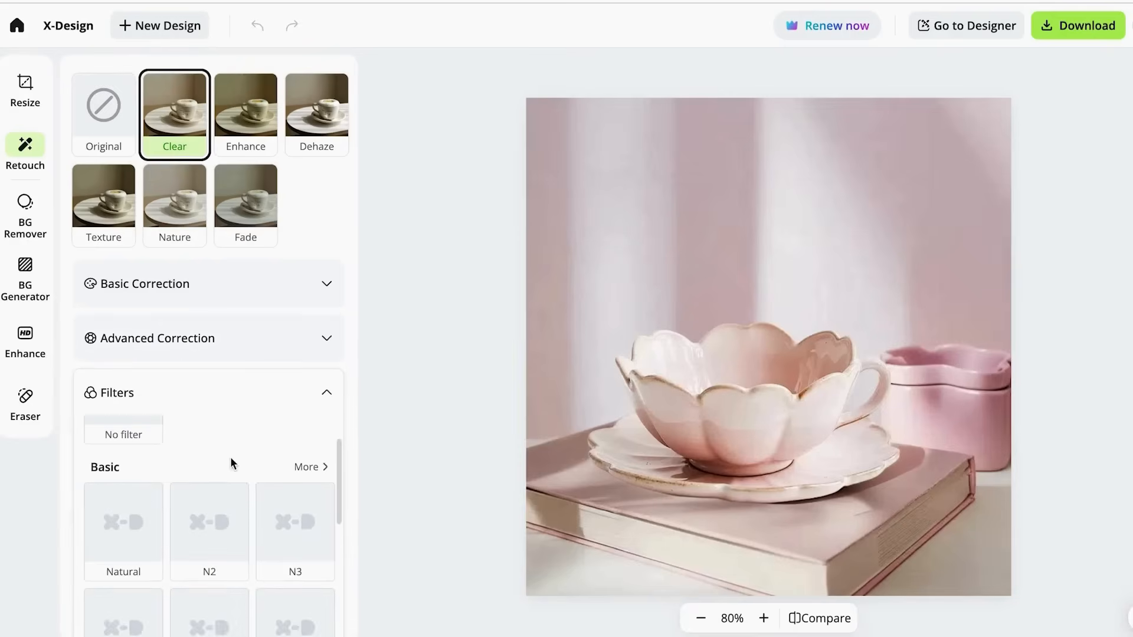
{"action": "scroll", "coordinate": [248, 425], "scroll_direction": "down", "scroll_amount": 2}
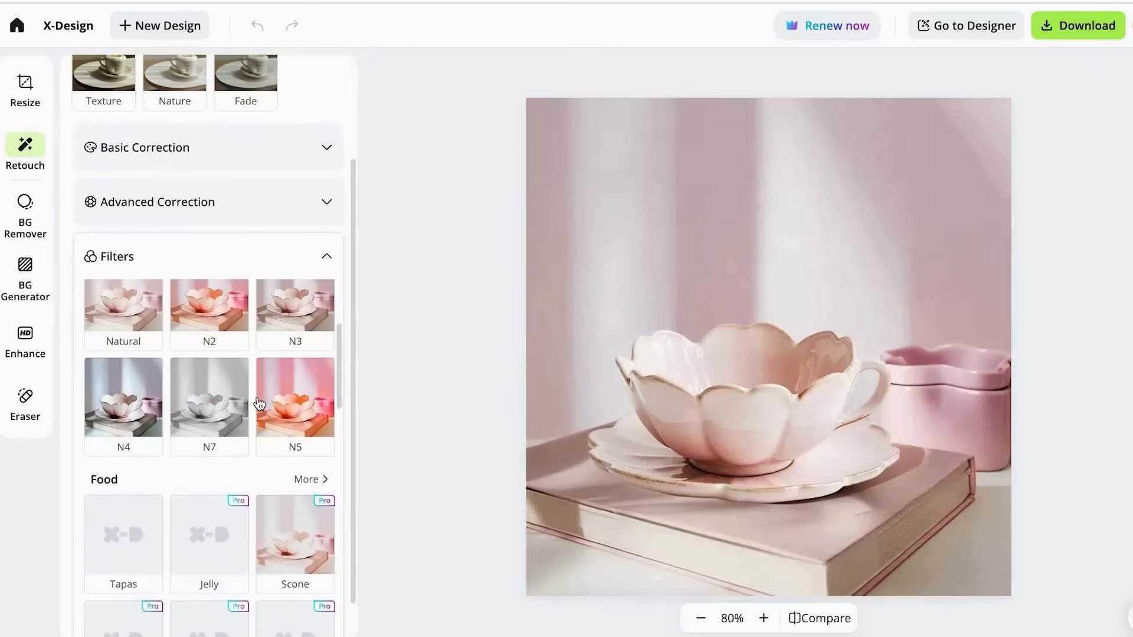
{"action": "scroll", "coordinate": [255, 286], "scroll_direction": "down", "scroll_amount": 4}
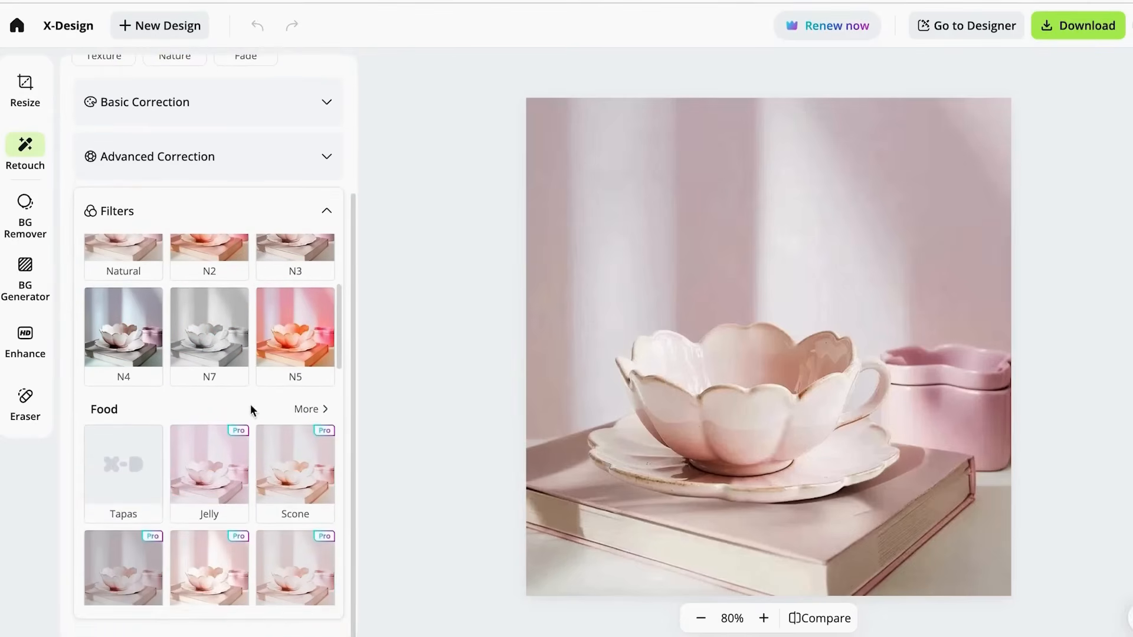
{"action": "scroll", "coordinate": [251, 405], "scroll_direction": "down", "scroll_amount": 5}
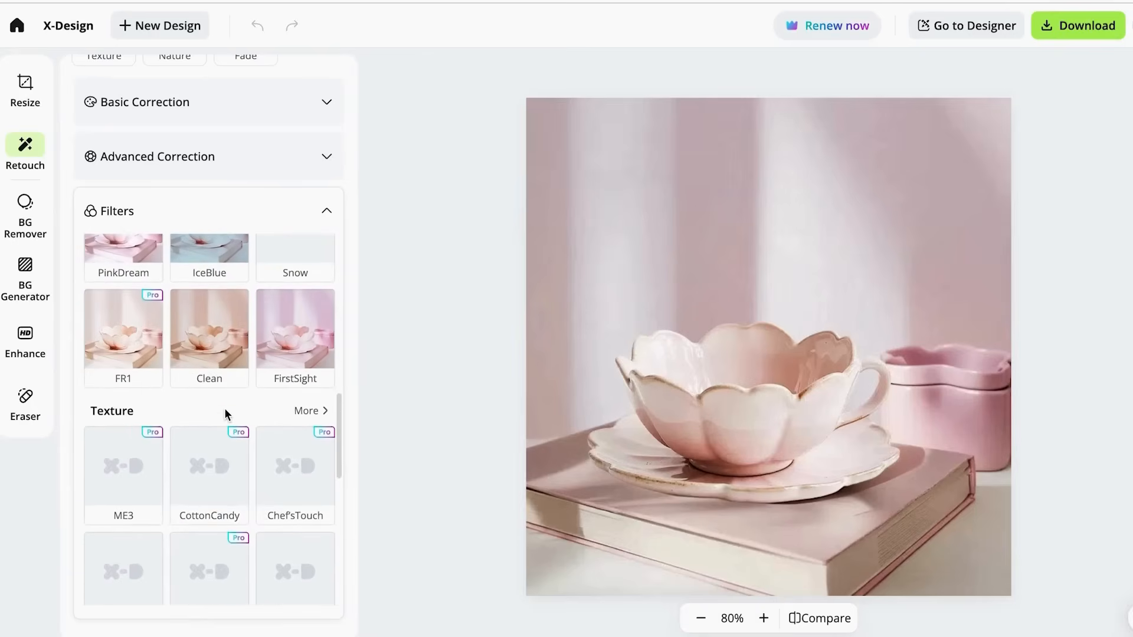
{"action": "scroll", "coordinate": [242, 445], "scroll_direction": "down", "scroll_amount": 3}
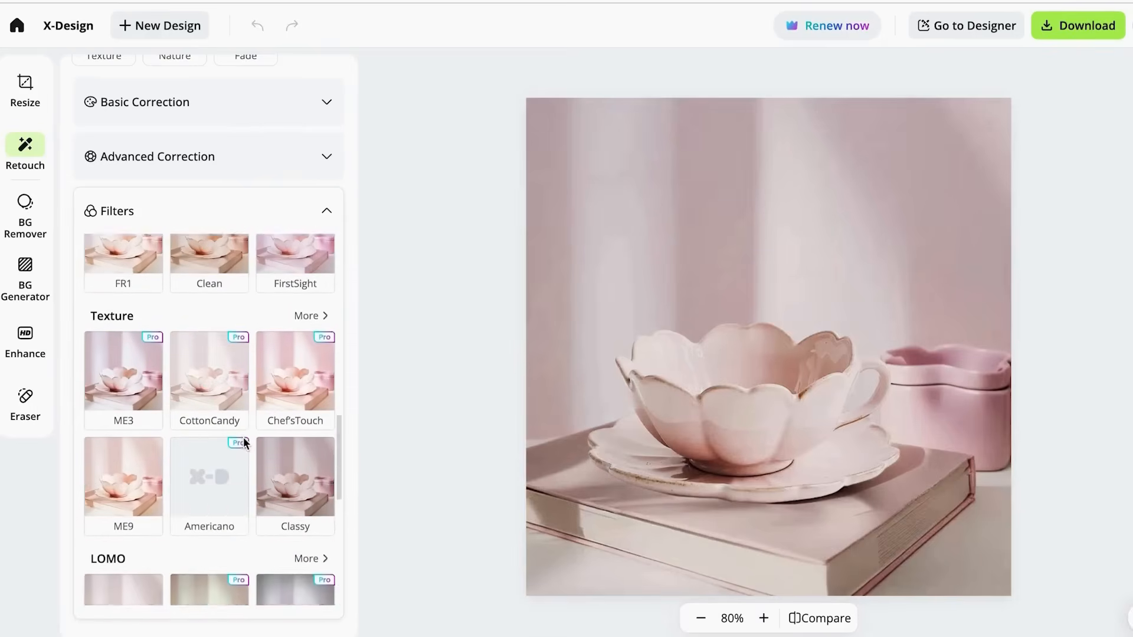
{"action": "scroll", "coordinate": [246, 444], "scroll_direction": "down", "scroll_amount": 5}
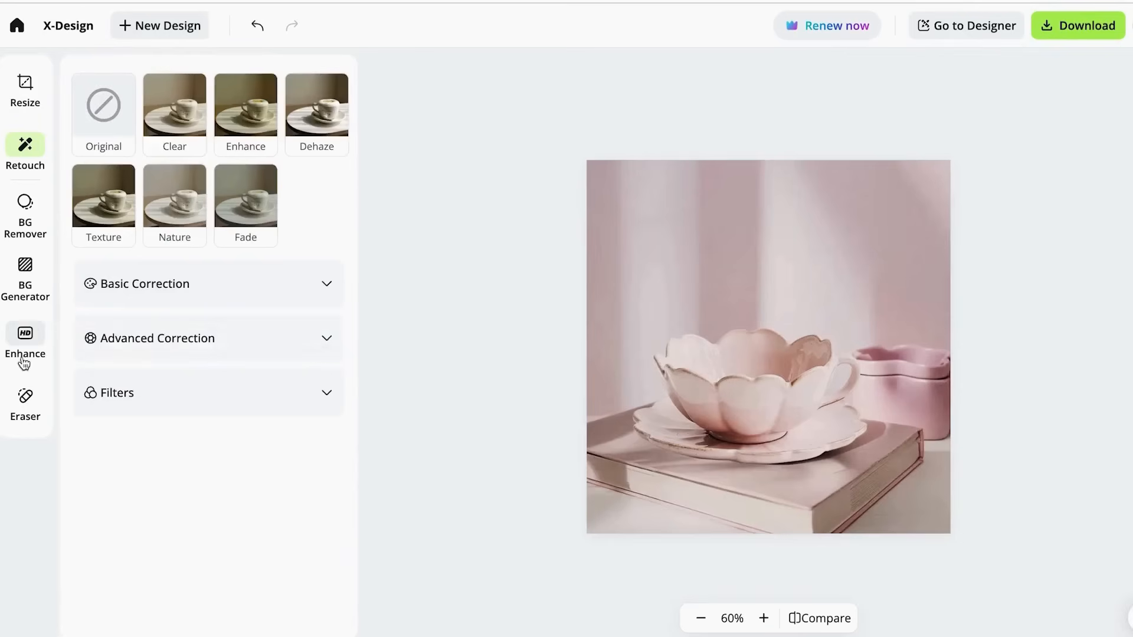
Enhance the image of the cup on the book to UHD quality
{"action": "left_click", "coordinate": [24, 341]}
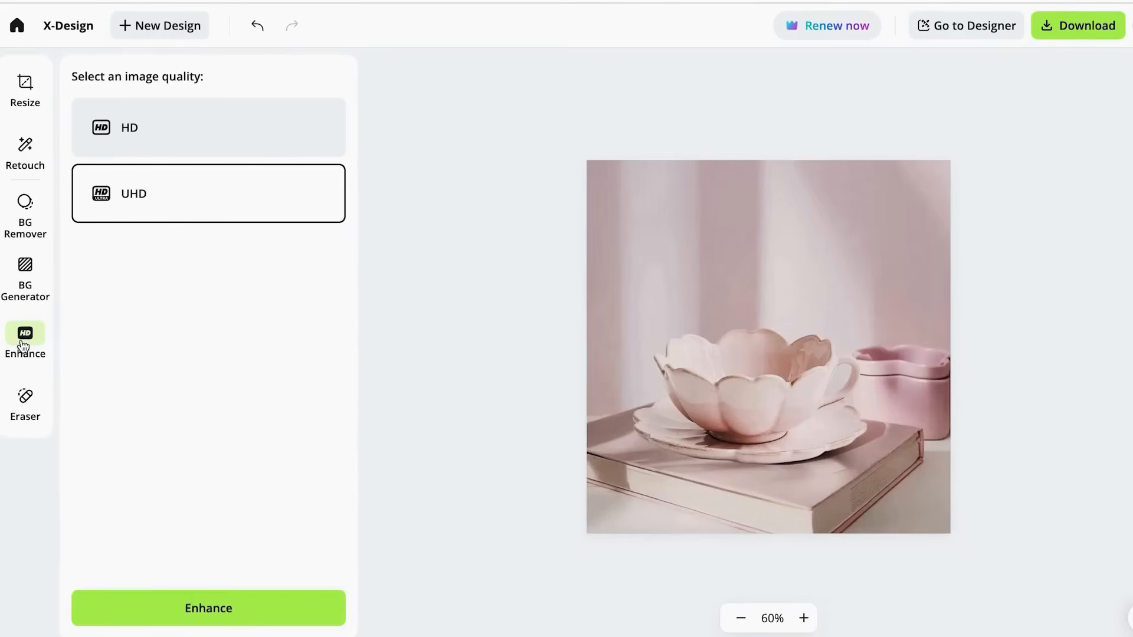
{"action": "left_click", "coordinate": [179, 139]}
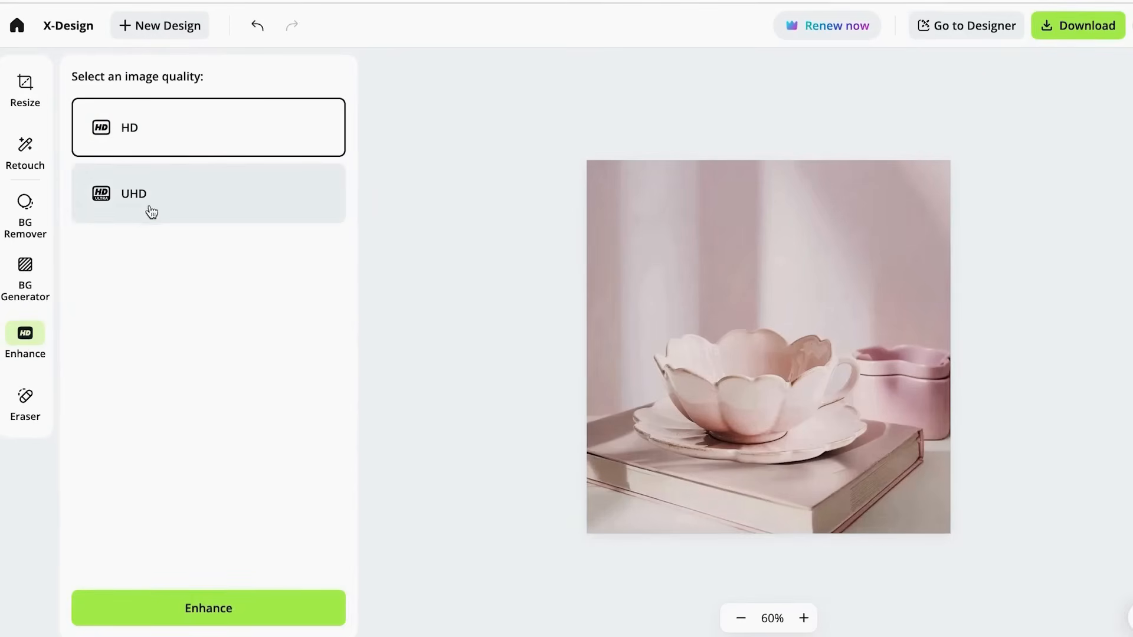
{"action": "left_click", "coordinate": [189, 220]}
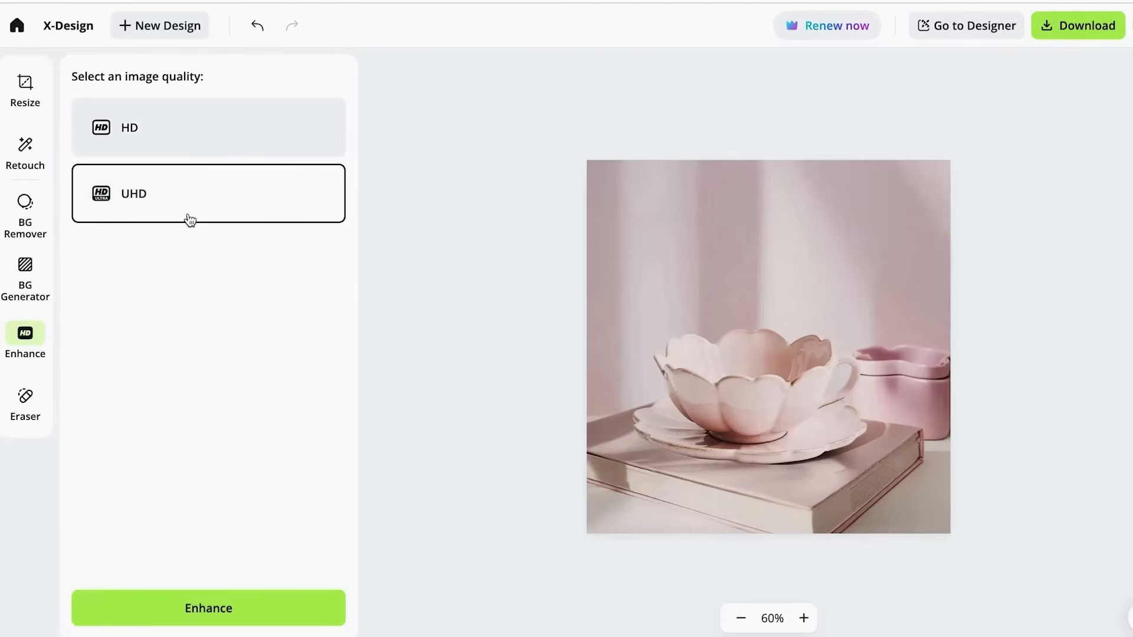
{"action": "left_click", "coordinate": [209, 145]}
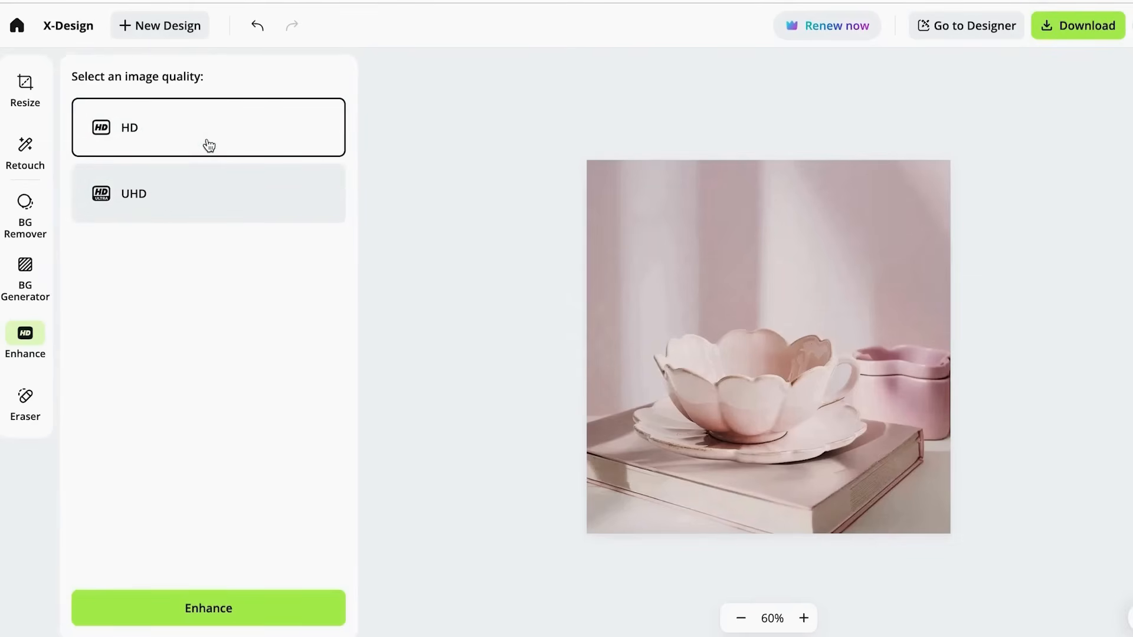
{"action": "left_click", "coordinate": [141, 207]}
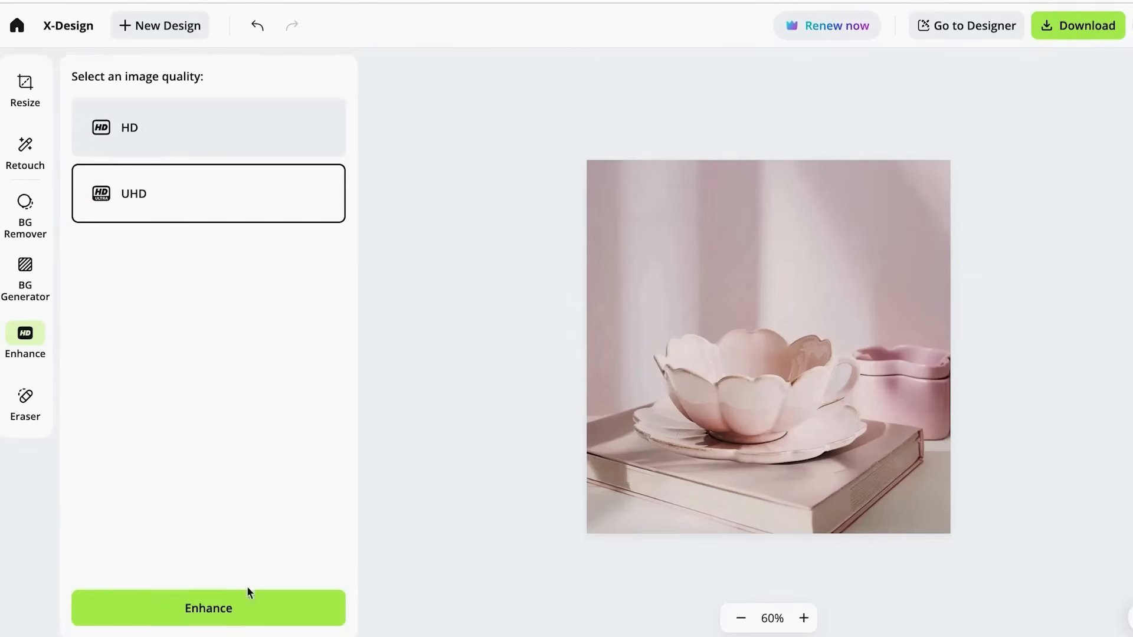
{"action": "left_click", "coordinate": [247, 611]}
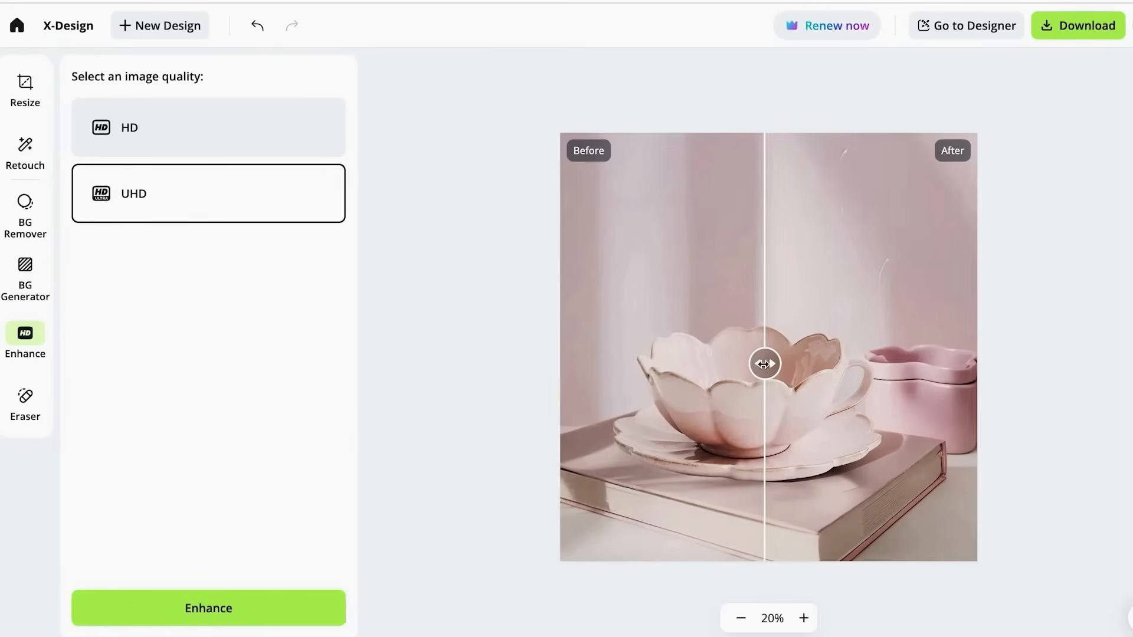
Compare the before and after versions of the UHD-enhanced cup image across its full width
{"action": "left_click", "coordinate": [803, 618]}
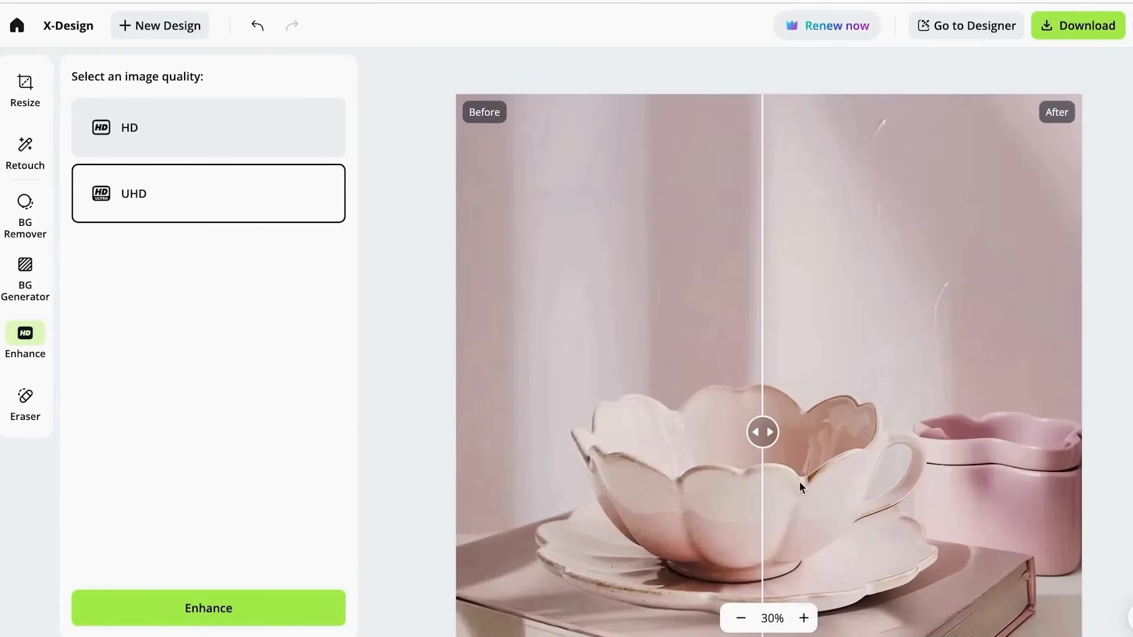
{"action": "left_click_drag", "start_coordinate": [759, 418], "coordinate": [1083, 432]}
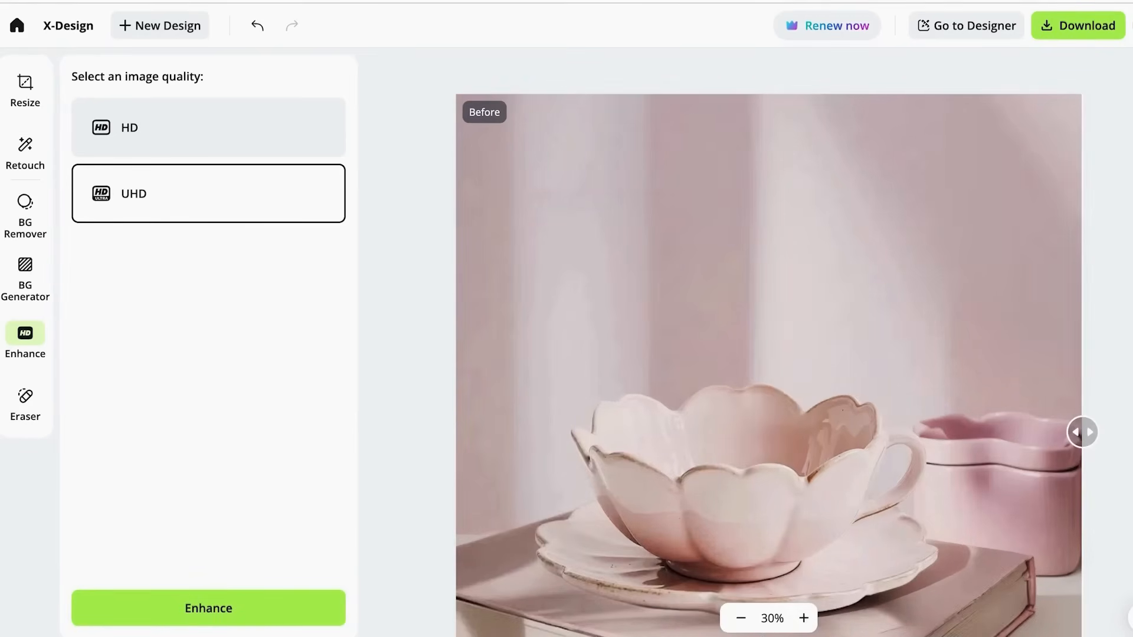
{"action": "left_click", "coordinate": [741, 618]}
{"action": "left_click_drag", "start_coordinate": [978, 363], "coordinate": [534, 407]}
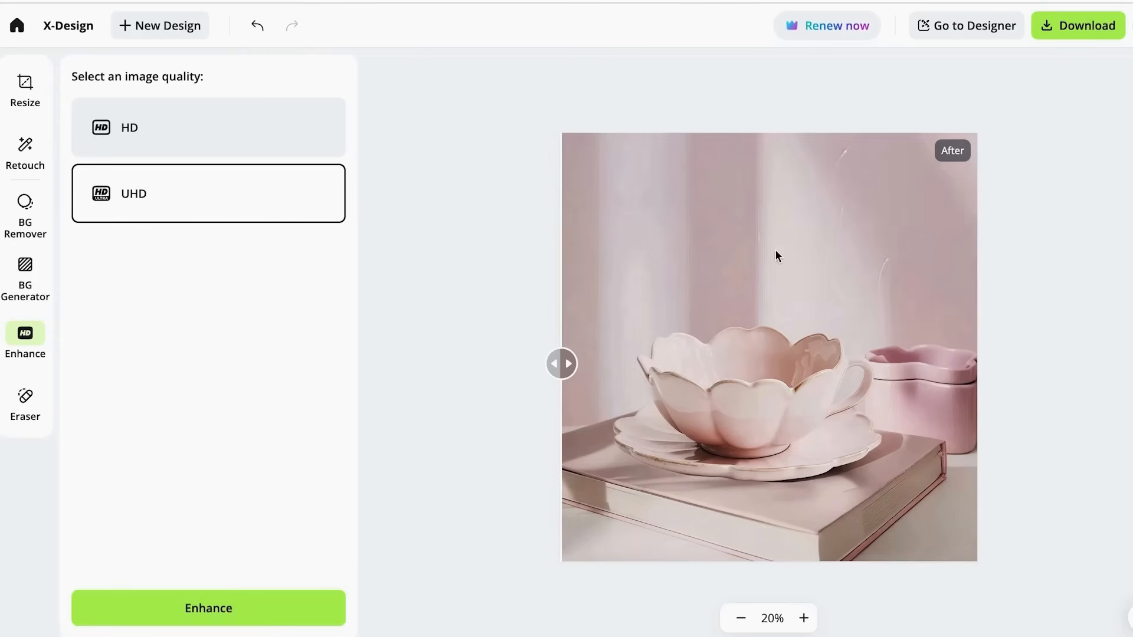
Download the enhanced cup image as a JPG at 2525*2594
{"action": "left_click", "coordinate": [1057, 30]}
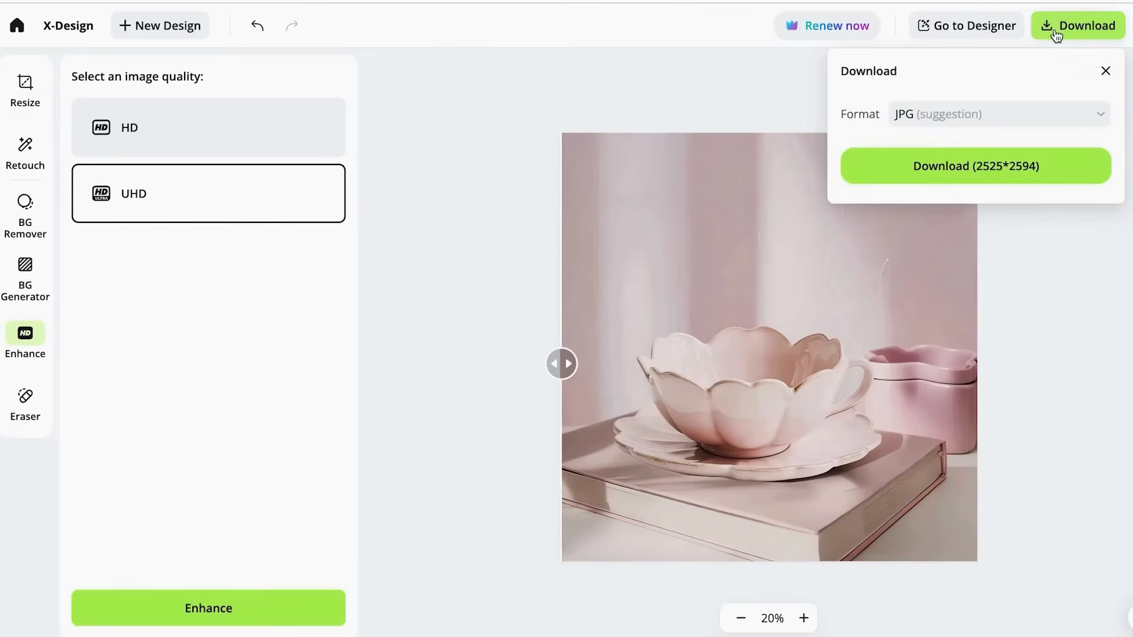
{"action": "left_click", "coordinate": [944, 115]}
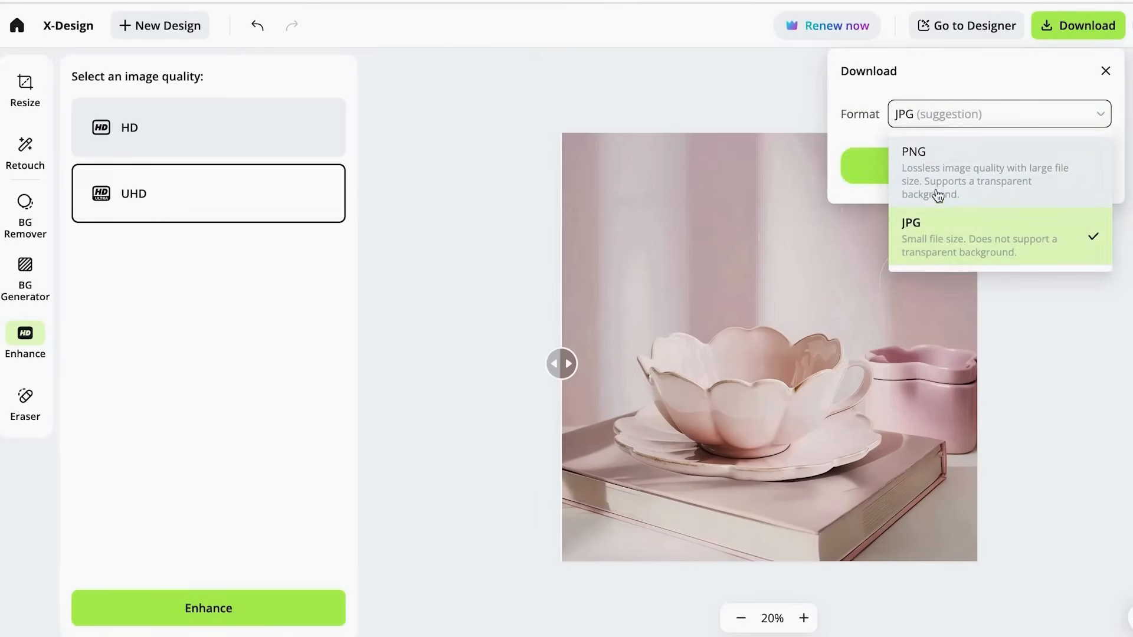
{"action": "left_click", "coordinate": [877, 111]}
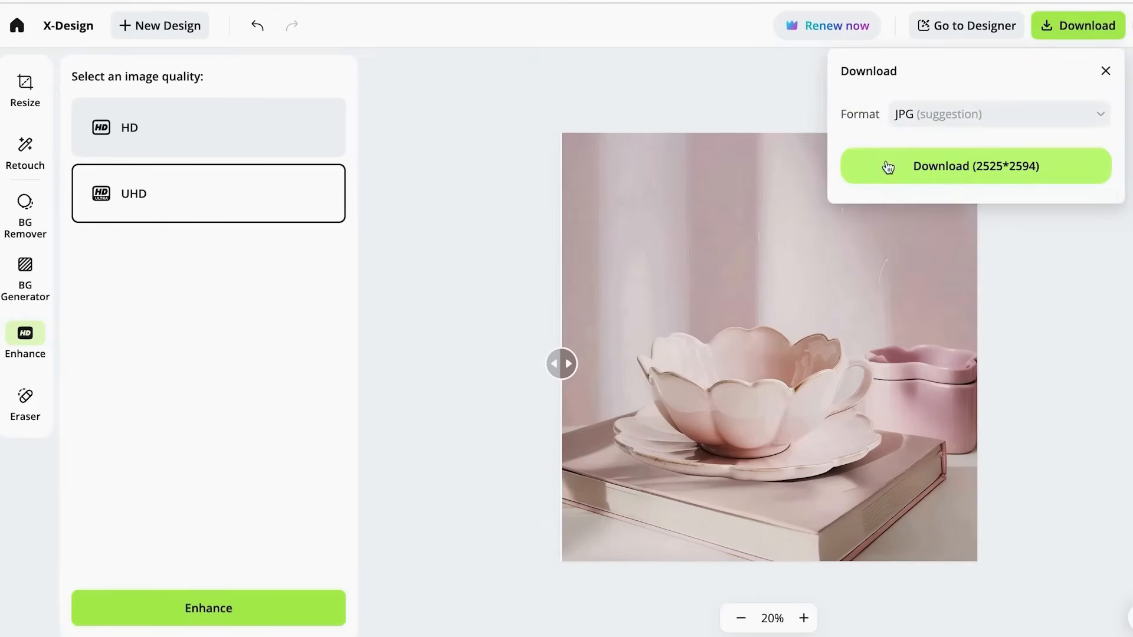
{"action": "left_click", "coordinate": [922, 164]}
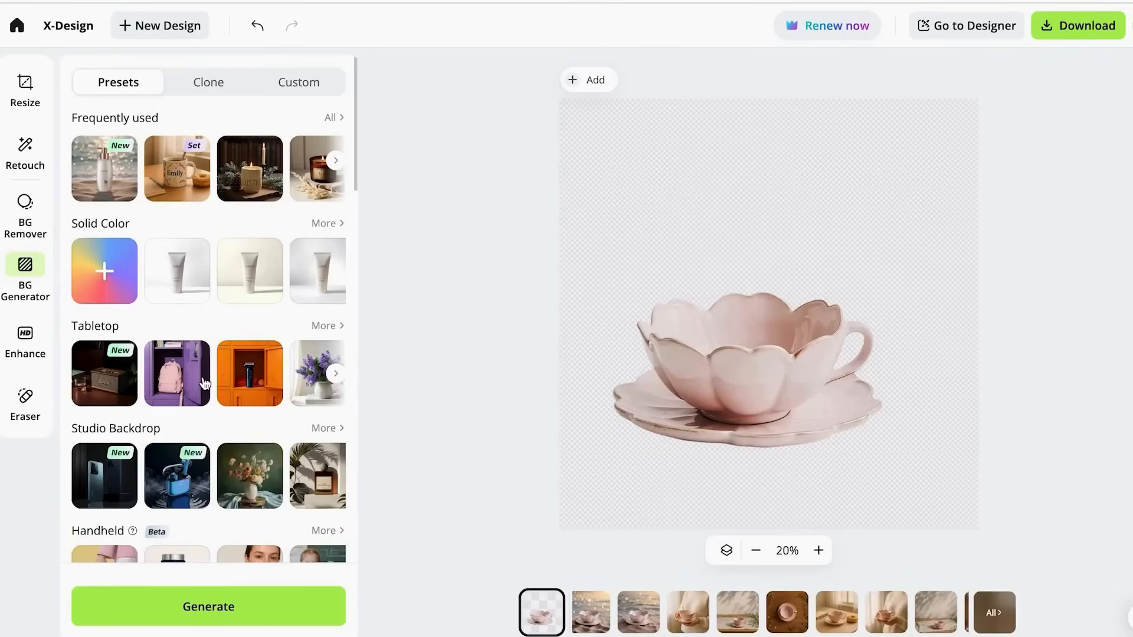
Open the generated image of hands holding the pink cup in front of a cream knit sweater
{"action": "scroll", "coordinate": [230, 405], "scroll_direction": "down", "scroll_amount": 5}
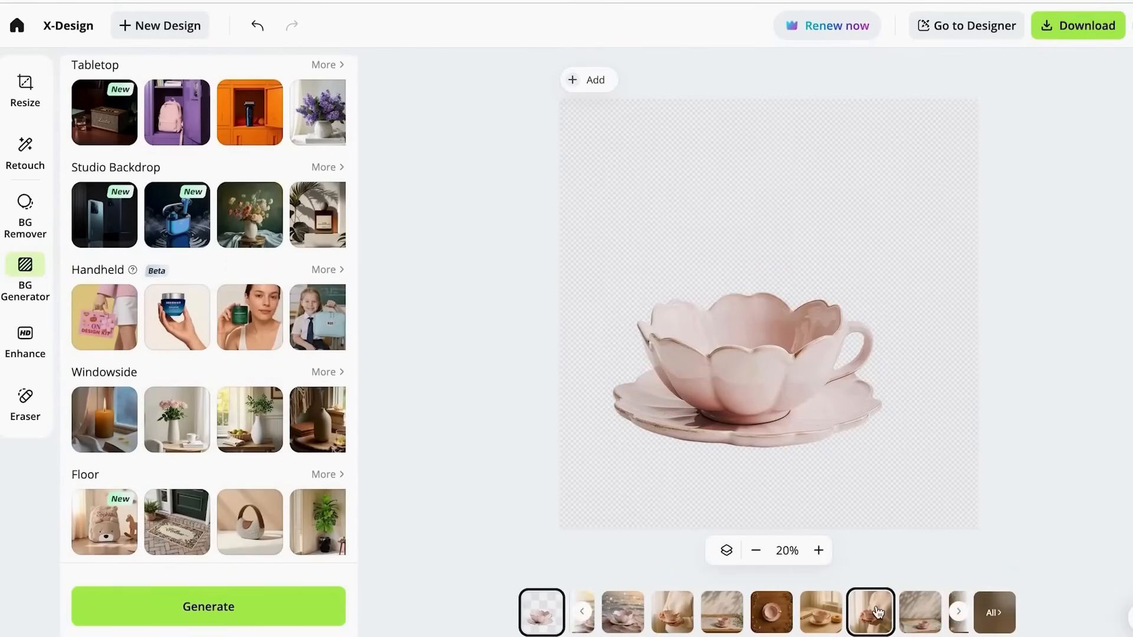
{"action": "left_click", "coordinate": [877, 612]}
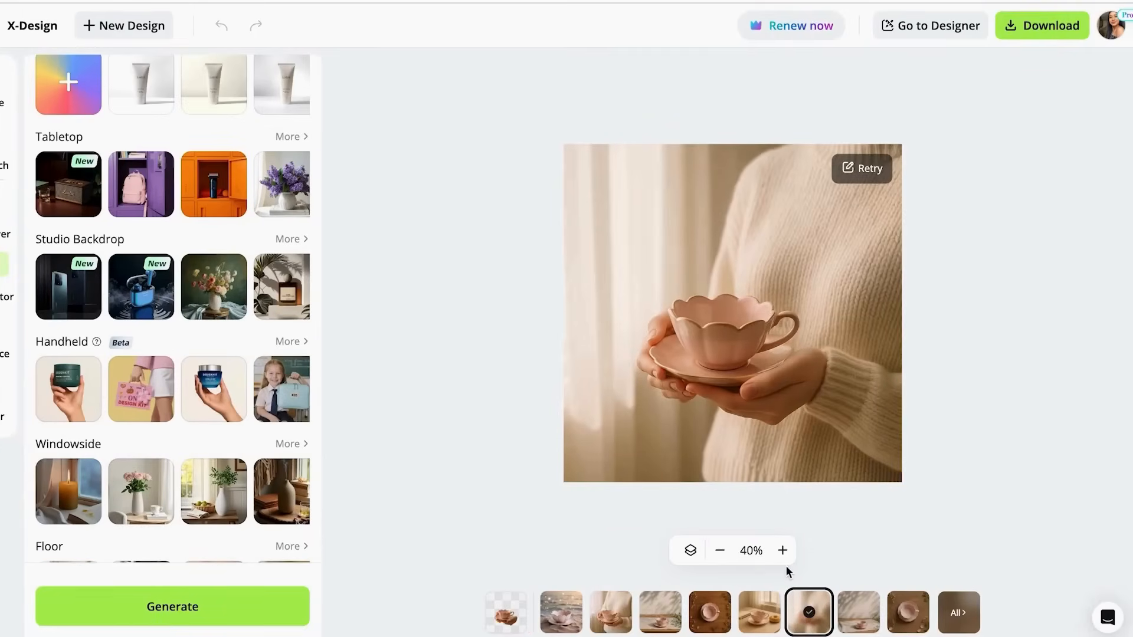
{"action": "left_click", "coordinate": [611, 615]}
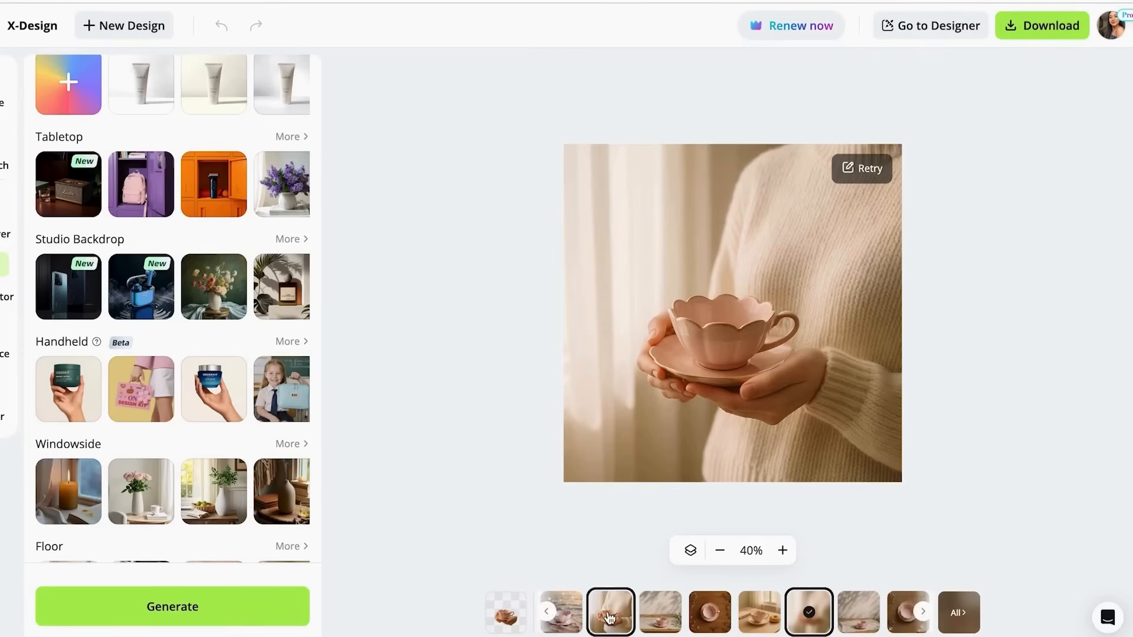
{"action": "left_click", "coordinate": [816, 616]}
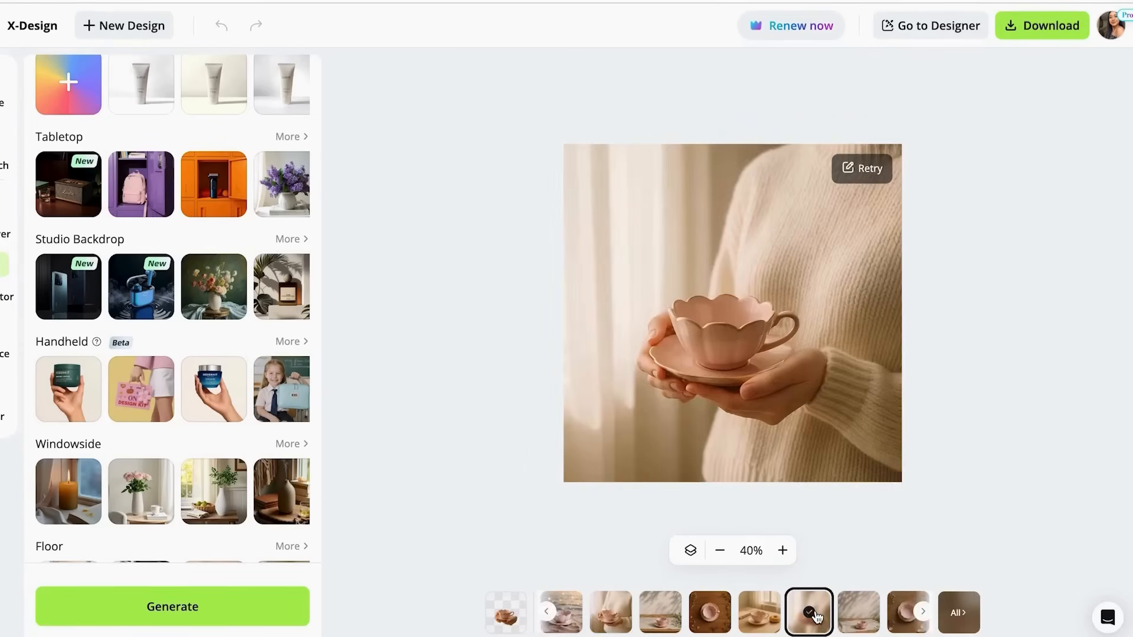
Look over the Handheld background presets and open the custom background generation settings
{"action": "scroll", "coordinate": [47, 278], "scroll_direction": "down", "scroll_amount": 1}
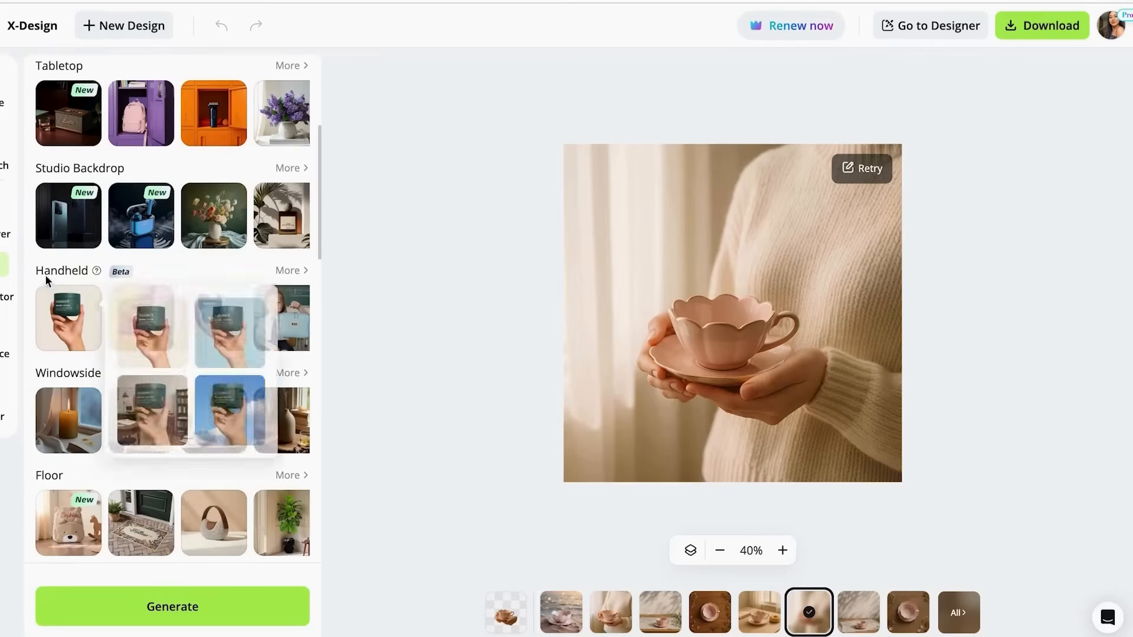
{"action": "left_click", "coordinate": [286, 271]}
{"action": "left_click", "coordinate": [41, 76]}
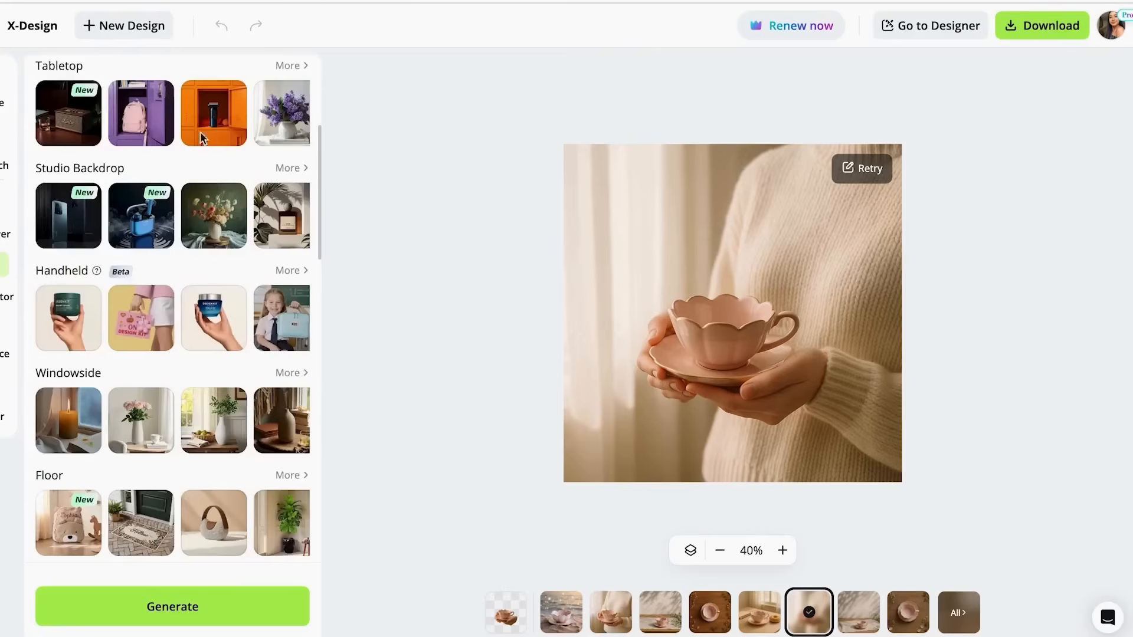
{"action": "scroll", "coordinate": [200, 133], "scroll_direction": "up", "scroll_amount": 3}
{"action": "left_click", "coordinate": [216, 89]}
{"action": "left_click", "coordinate": [227, 88]}
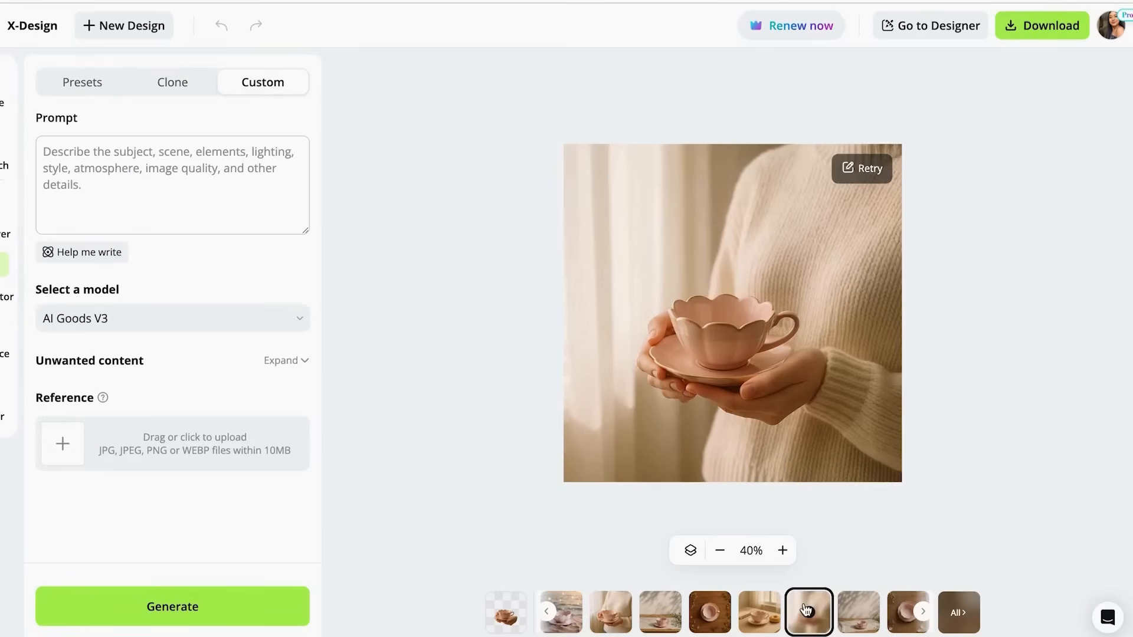